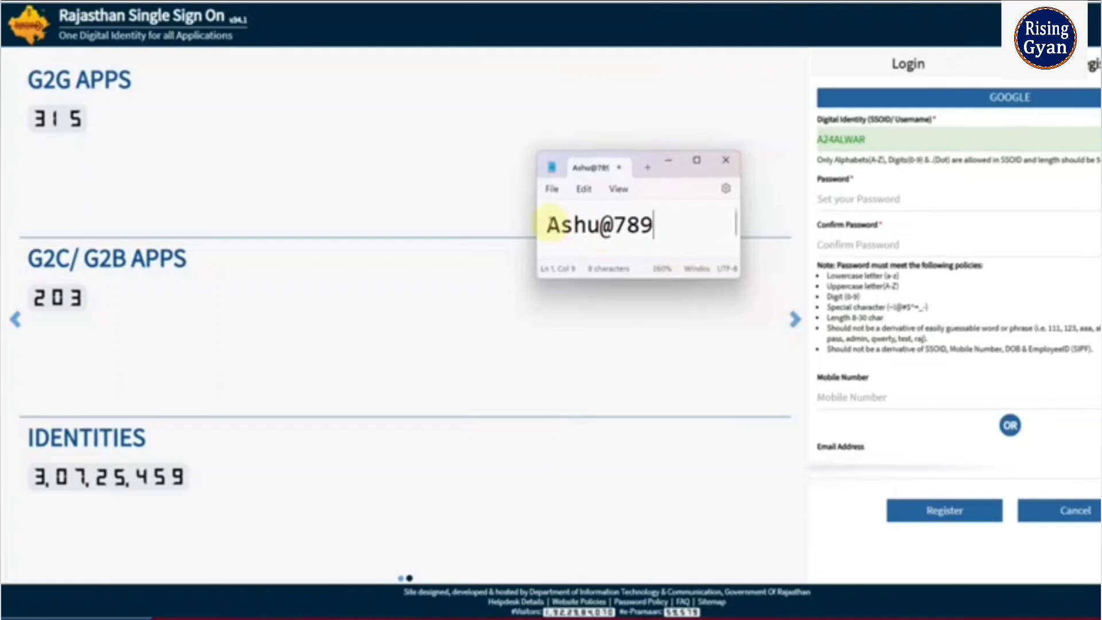
# Close the note holding the sample password and submit the SSO ID registration form.
pyautogui.moveTo(561, 225); pyautogui.dragTo(603, 227)
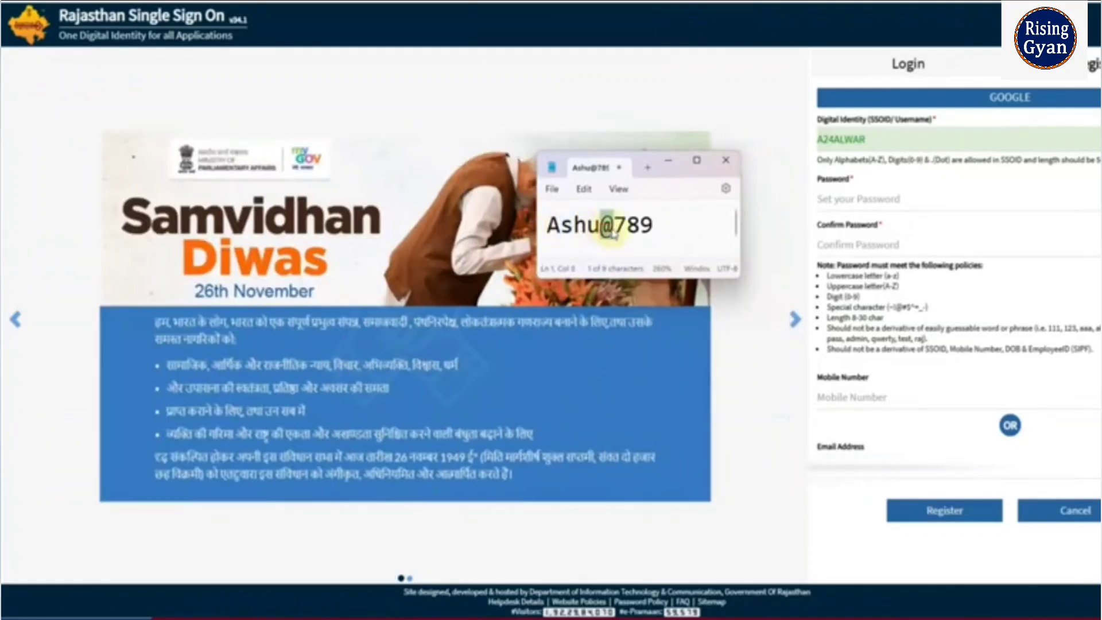
pyautogui.click(644, 226)
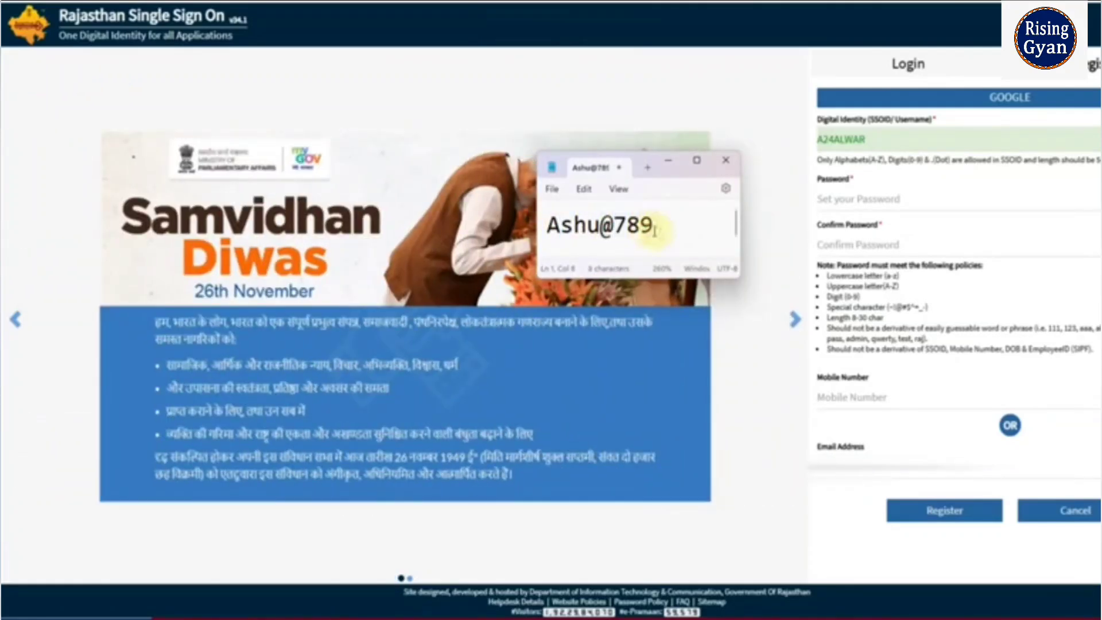
pyautogui.click(726, 160)
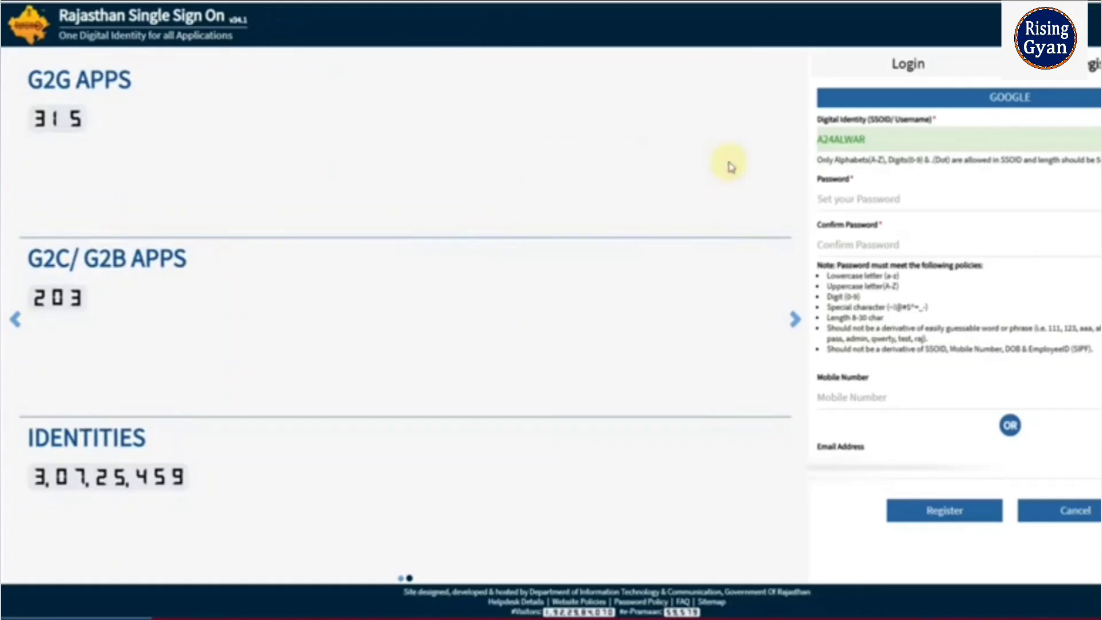
pyautogui.click(941, 512)
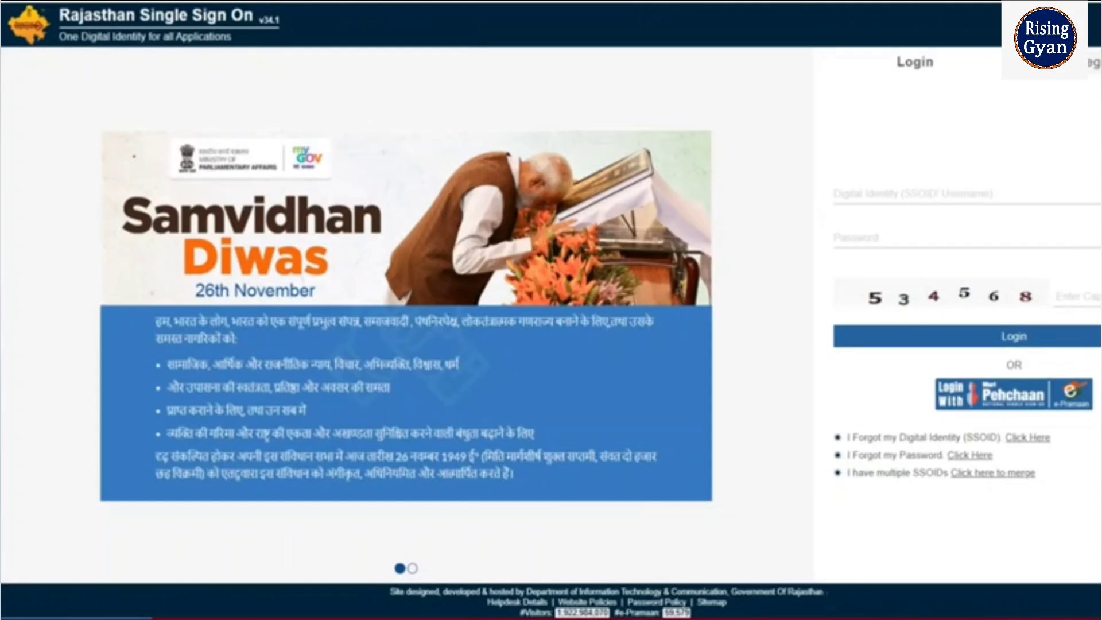
# Log in to the Single Sign On portal with the SSOID, account password and captcha code.
pyautogui.click(887, 191)
pyautogui.click(1057, 345)
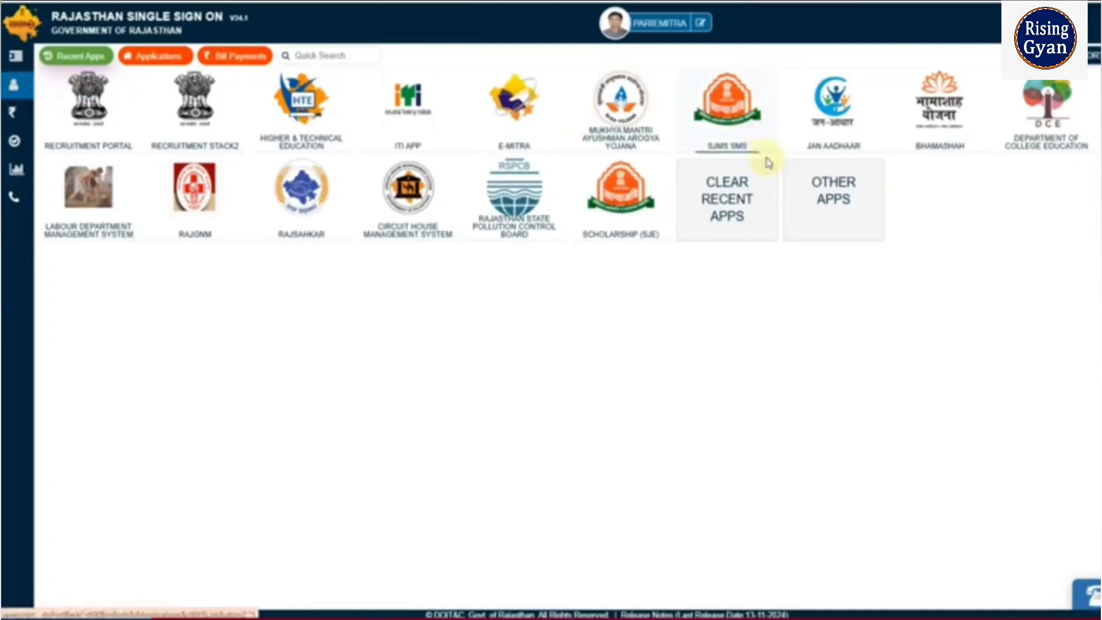
# Show all available SSO applications and open the Recruitment Portal.
pyautogui.click(841, 198)
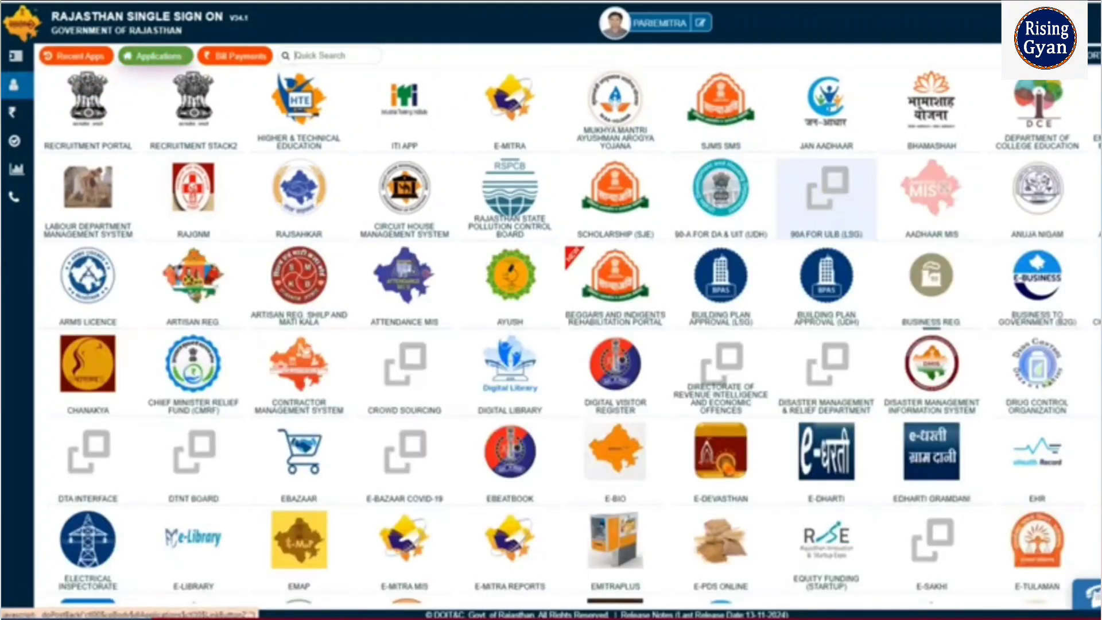
pyautogui.scroll(-6, 967, 278)
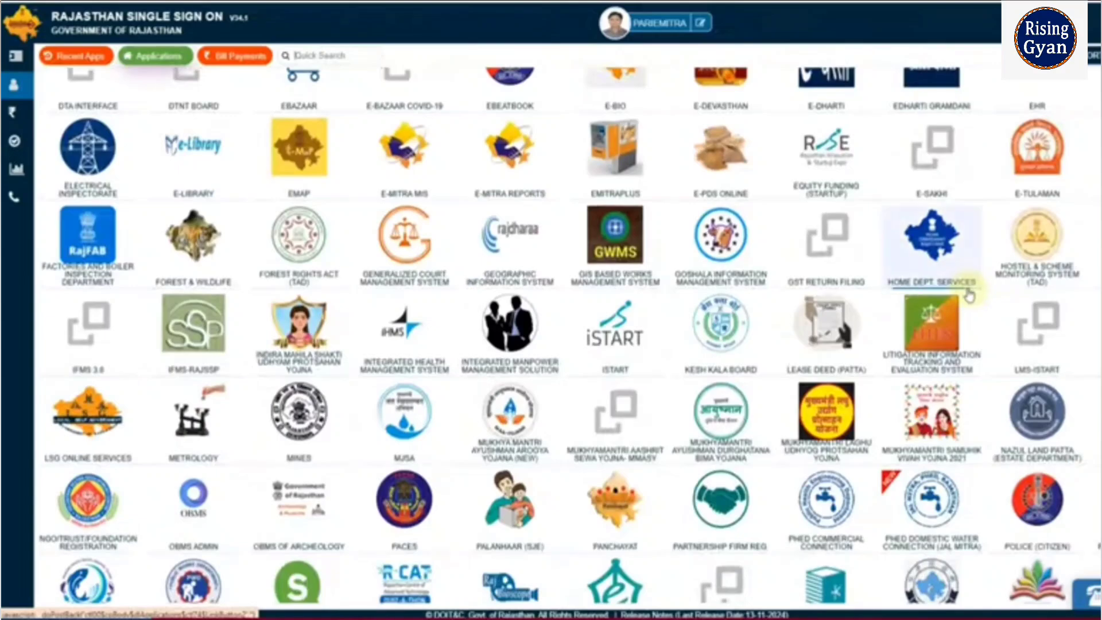
pyautogui.scroll(5, 969, 290)
pyautogui.scroll(2, 969, 294)
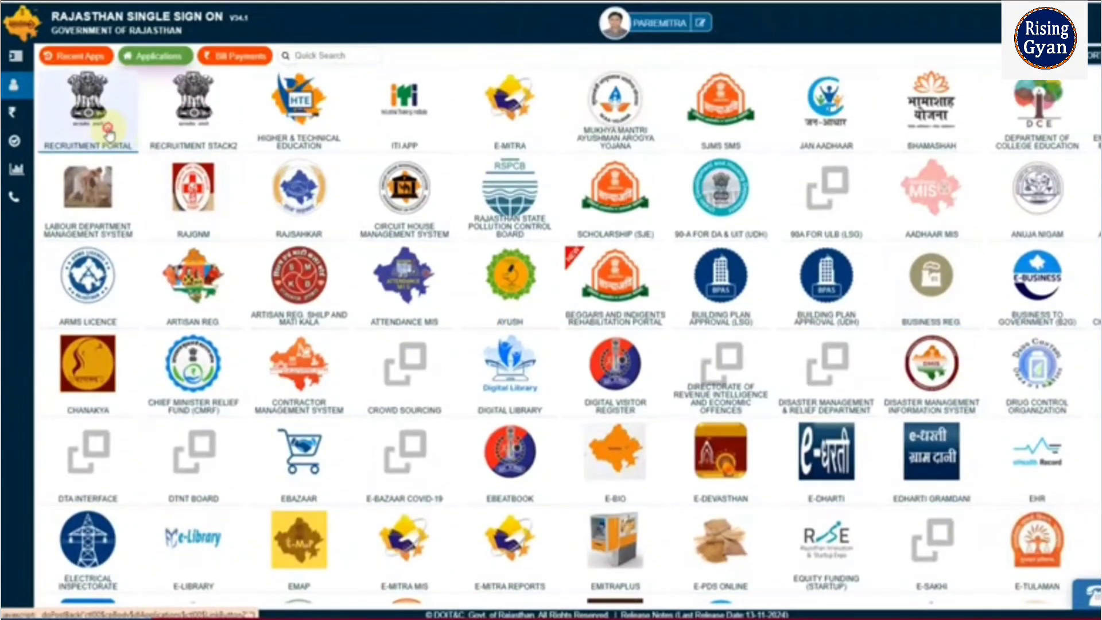
pyautogui.click(108, 131)
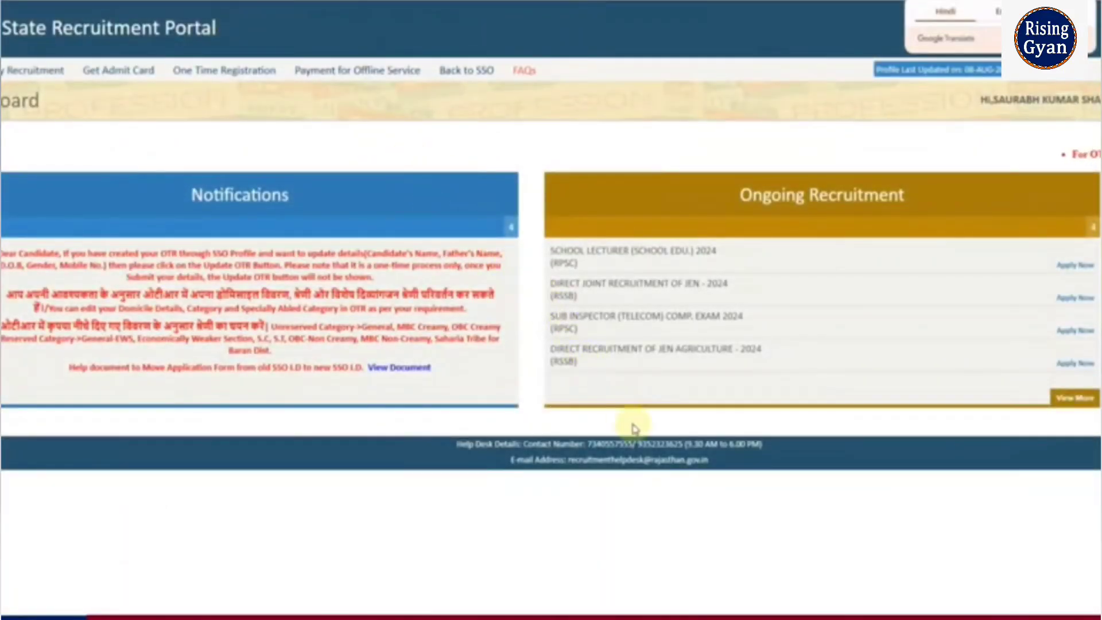
# Open One Time Registration from the recruitment dashboard and look at the registration number entry.
pyautogui.hotkey('ctrl', '+')
pyautogui.hotkey('ctrl', '+')
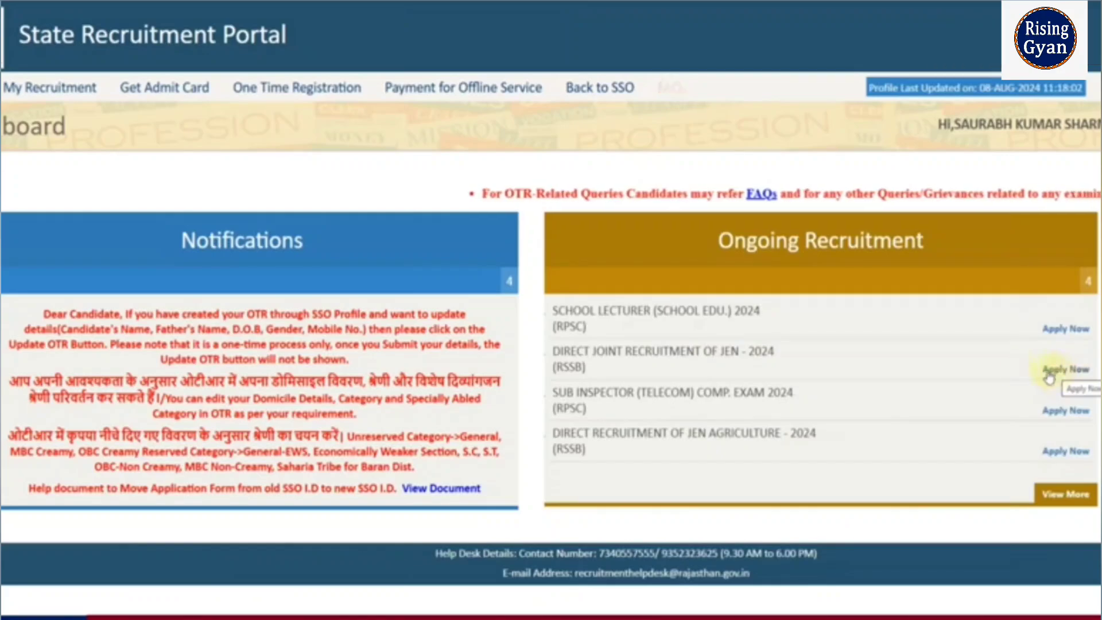
pyautogui.click(297, 88)
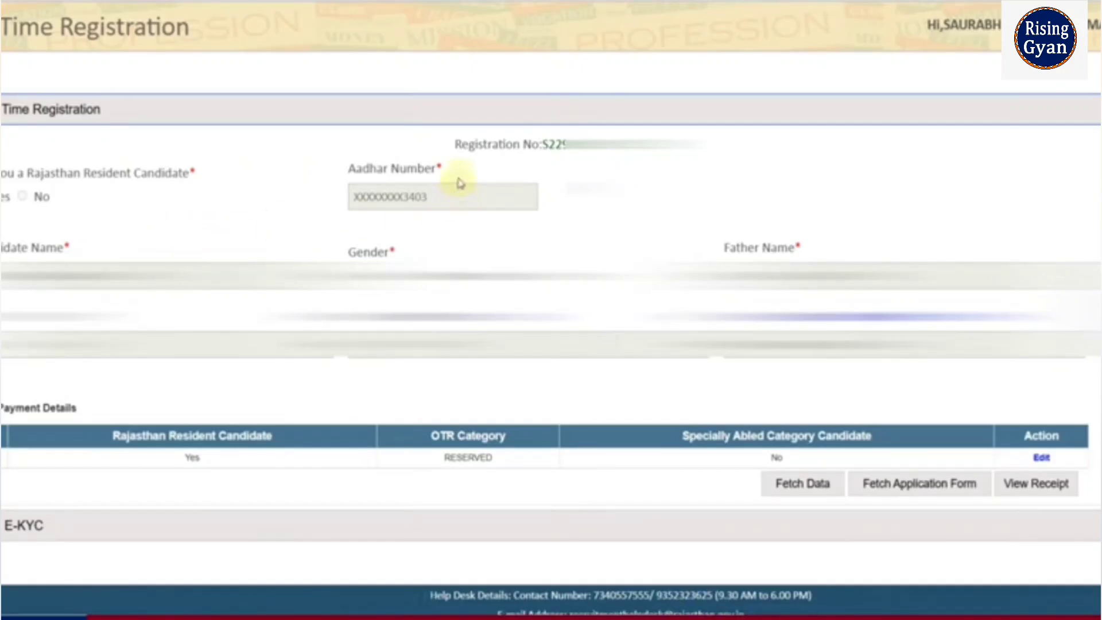
pyautogui.moveTo(456, 146); pyautogui.dragTo(513, 154)
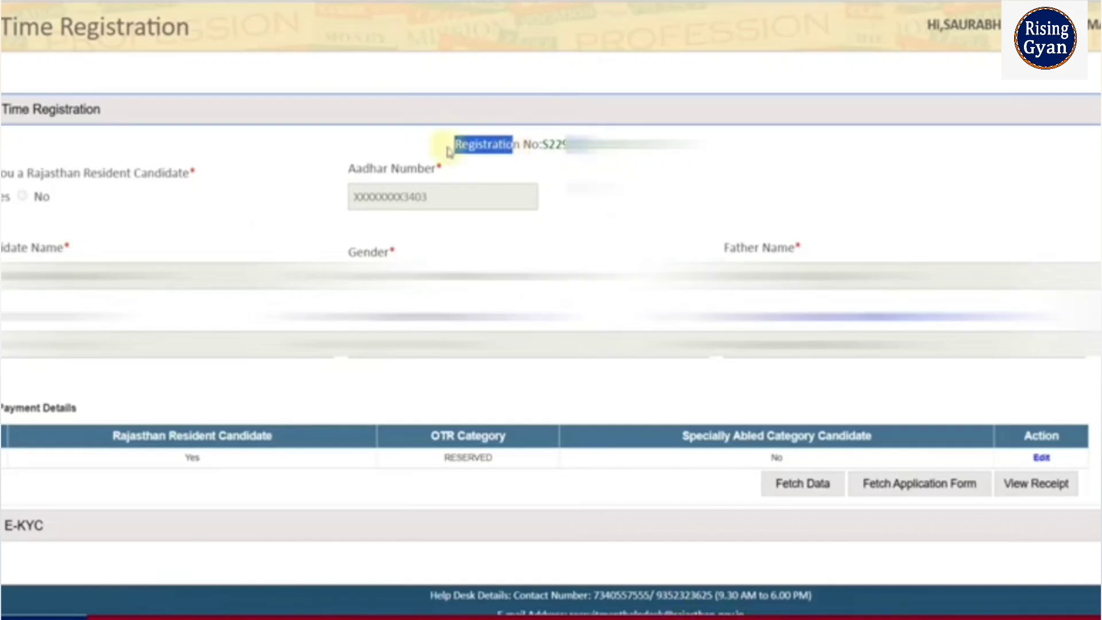
pyautogui.click(360, 151)
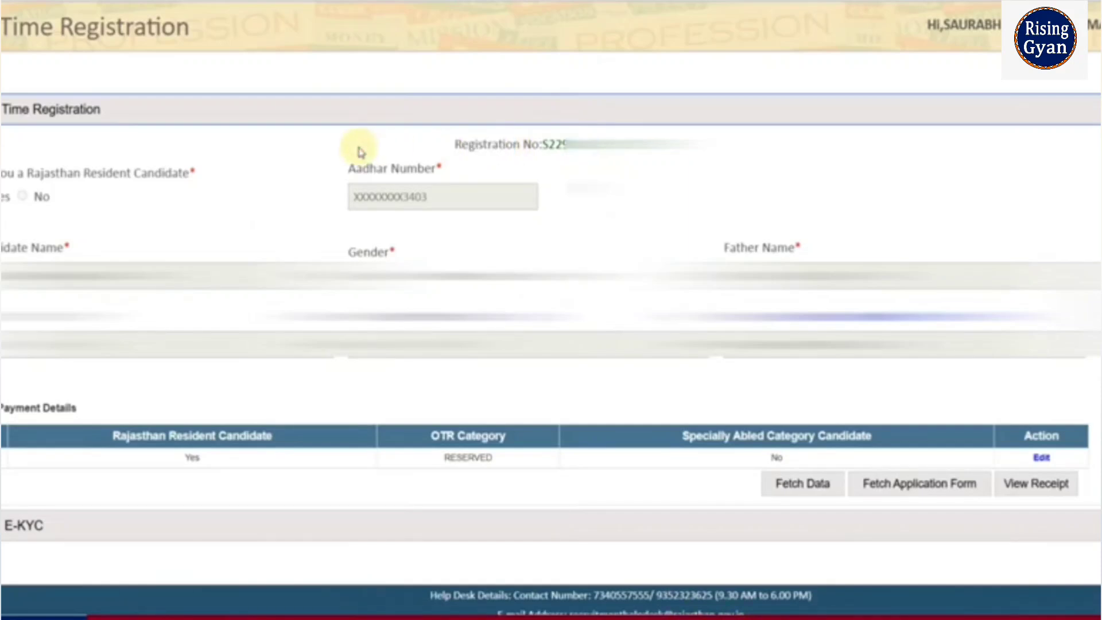
# Examine the category options in the one-time registration's Pay Fee form without changing the selection.
pyautogui.scroll(-1, 414, 287)
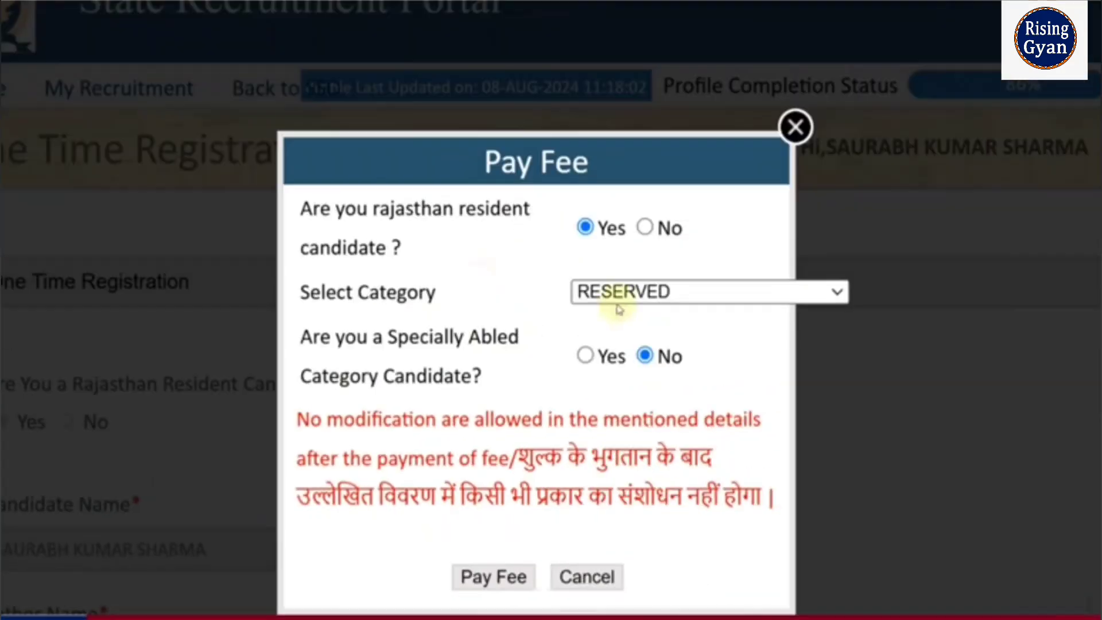
pyautogui.click(697, 252)
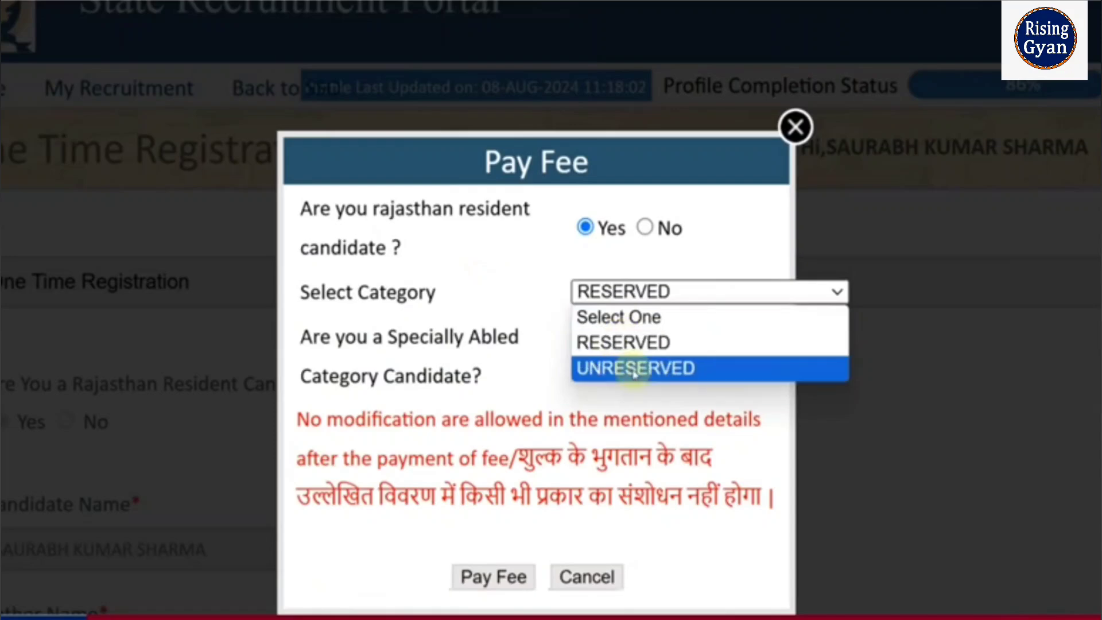
pyautogui.click(519, 292)
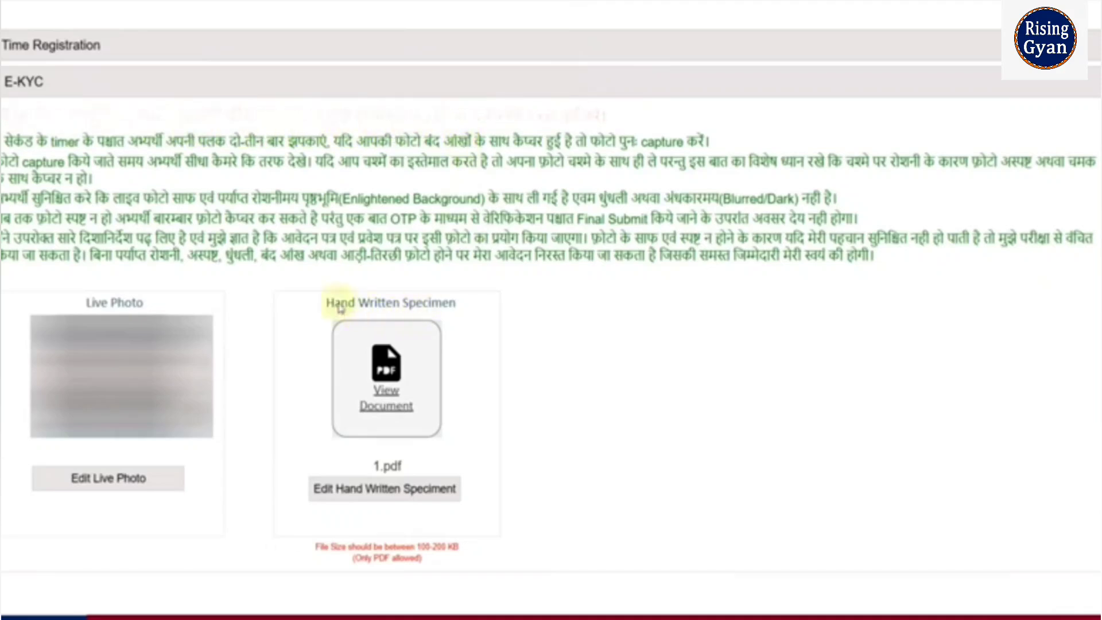
# Open the Hand Written Specimen document in the E-KYC section and read its Hindi and English proforma and signature fields.
pyautogui.moveTo(324, 304); pyautogui.dragTo(456, 301)
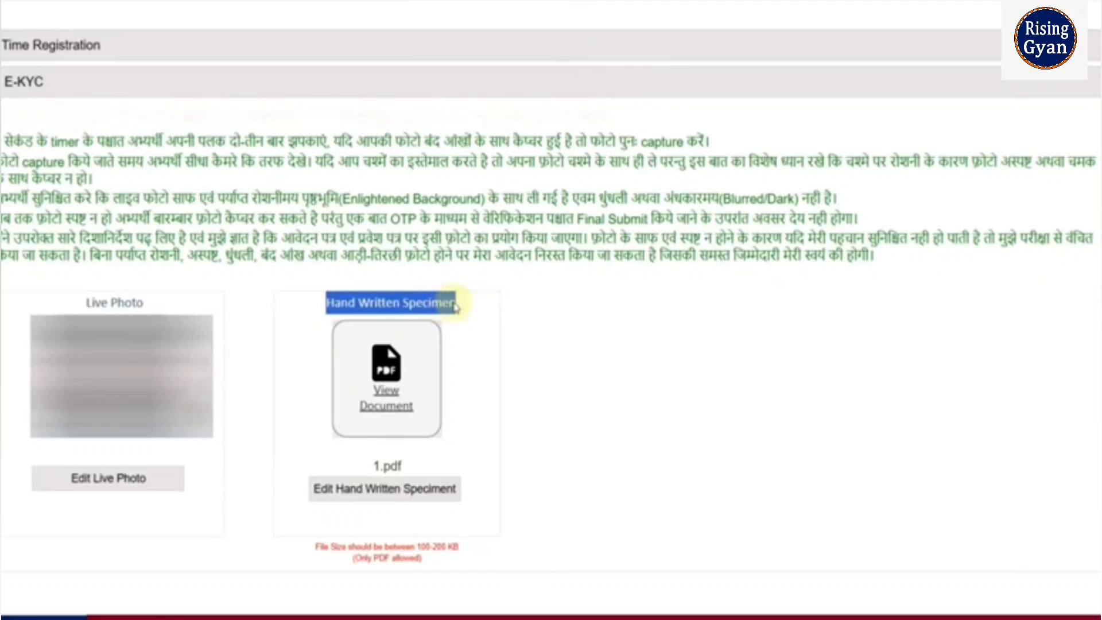
pyautogui.click(462, 304)
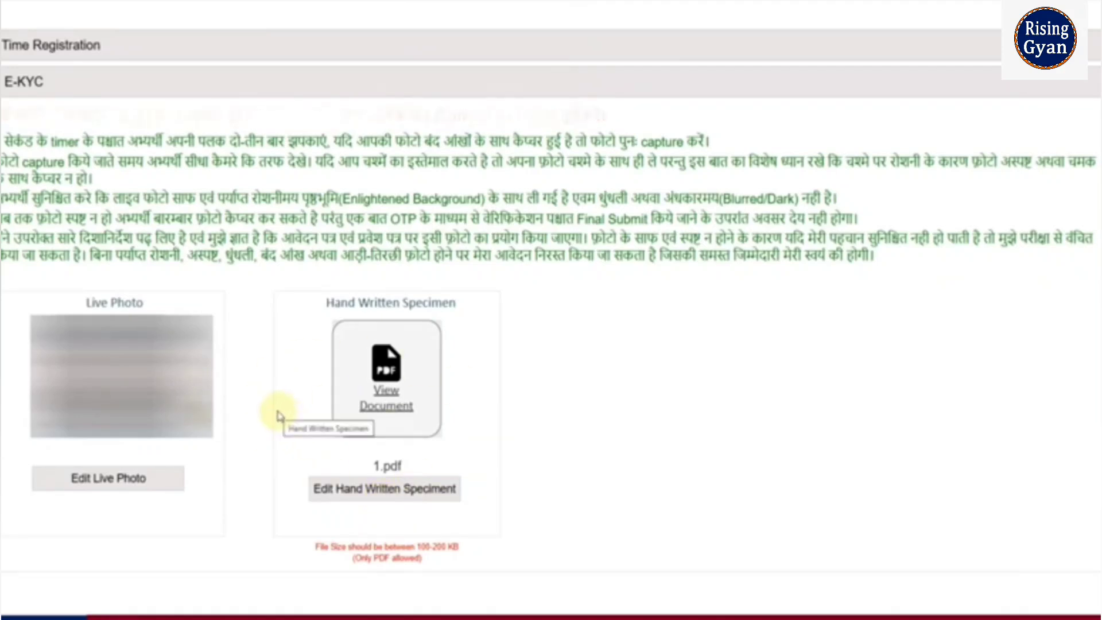
pyautogui.click(387, 398)
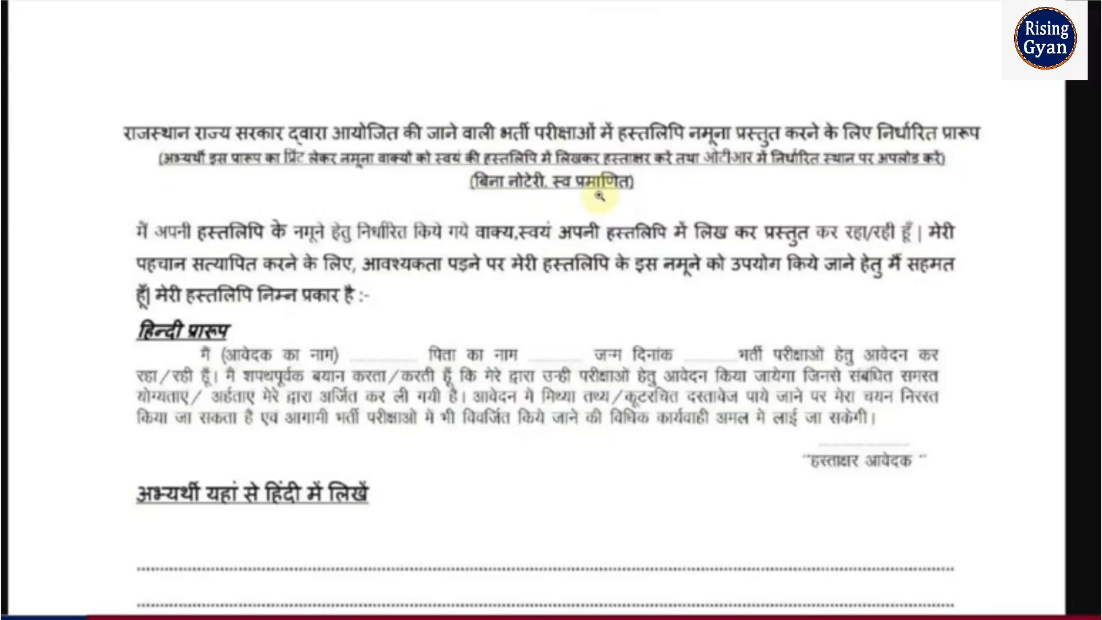
pyautogui.scroll(-3, 242, 207)
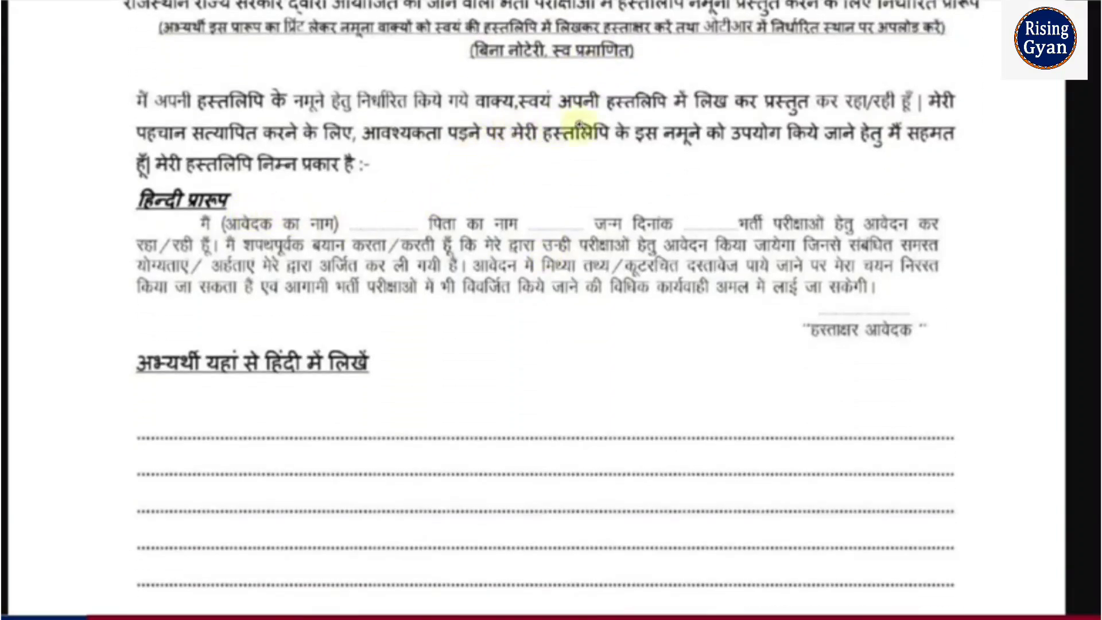
pyautogui.scroll(-3, 295, 364)
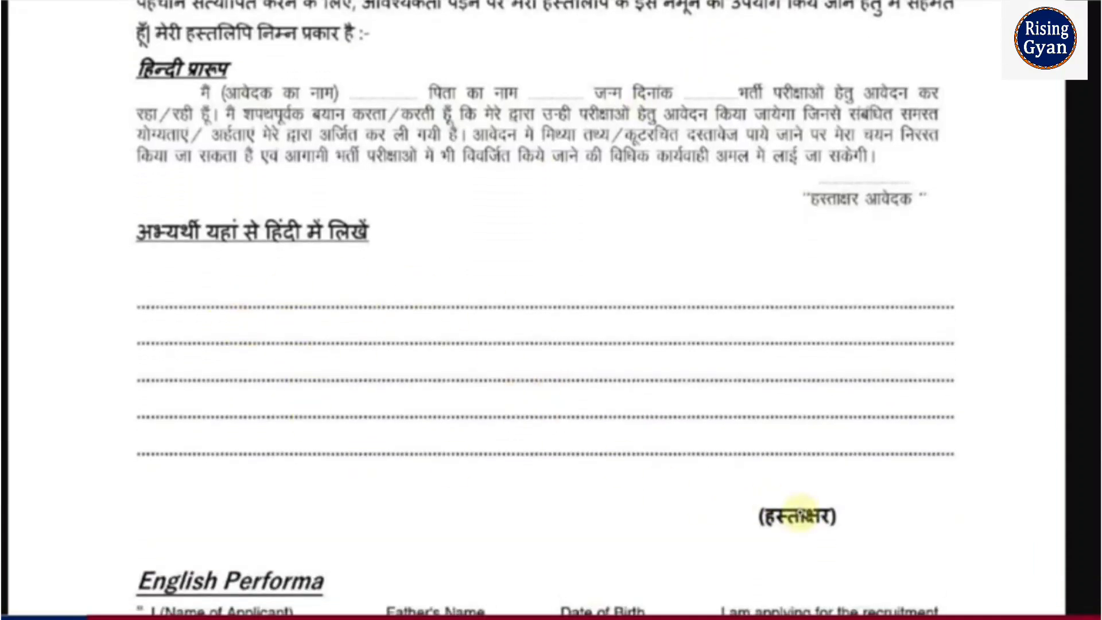
pyautogui.scroll(-7, 632, 448)
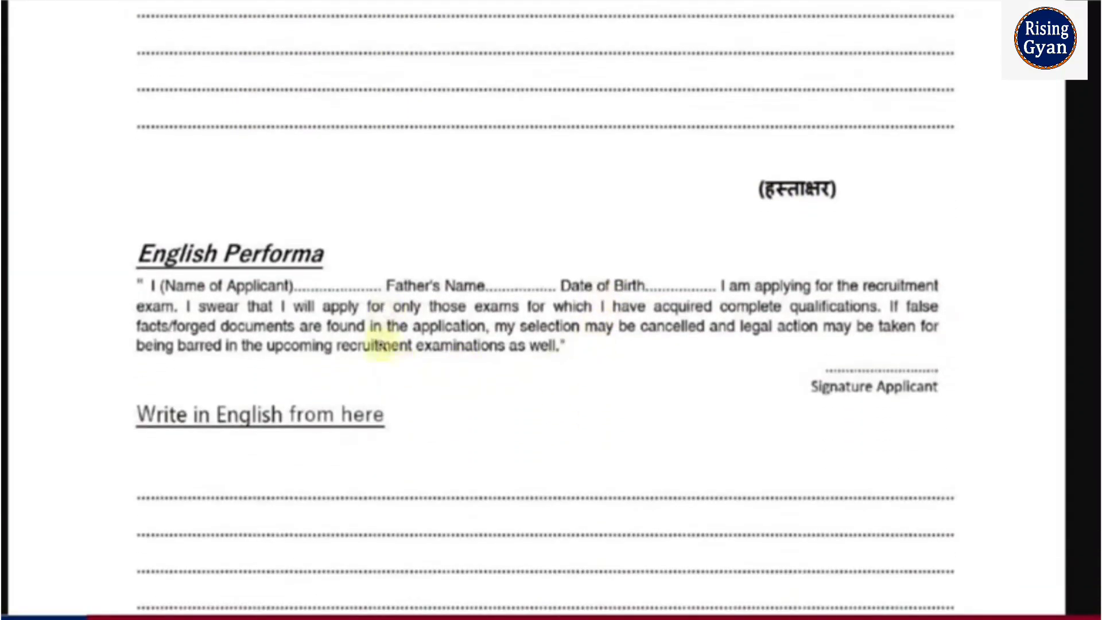
pyautogui.scroll(-4, 396, 352)
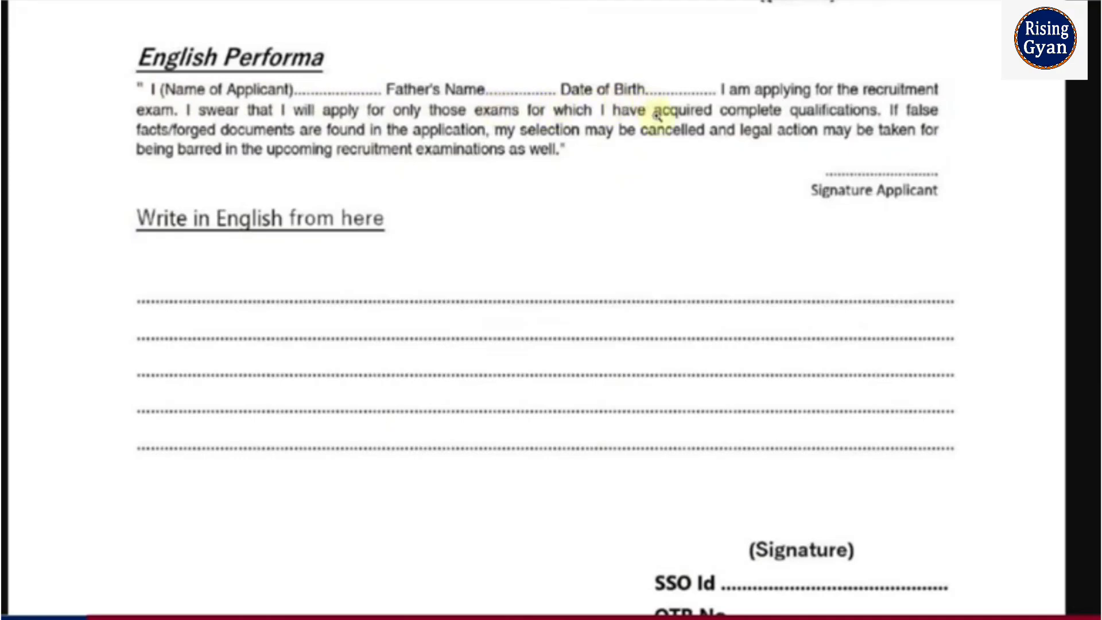
pyautogui.scroll(-2, 770, 480)
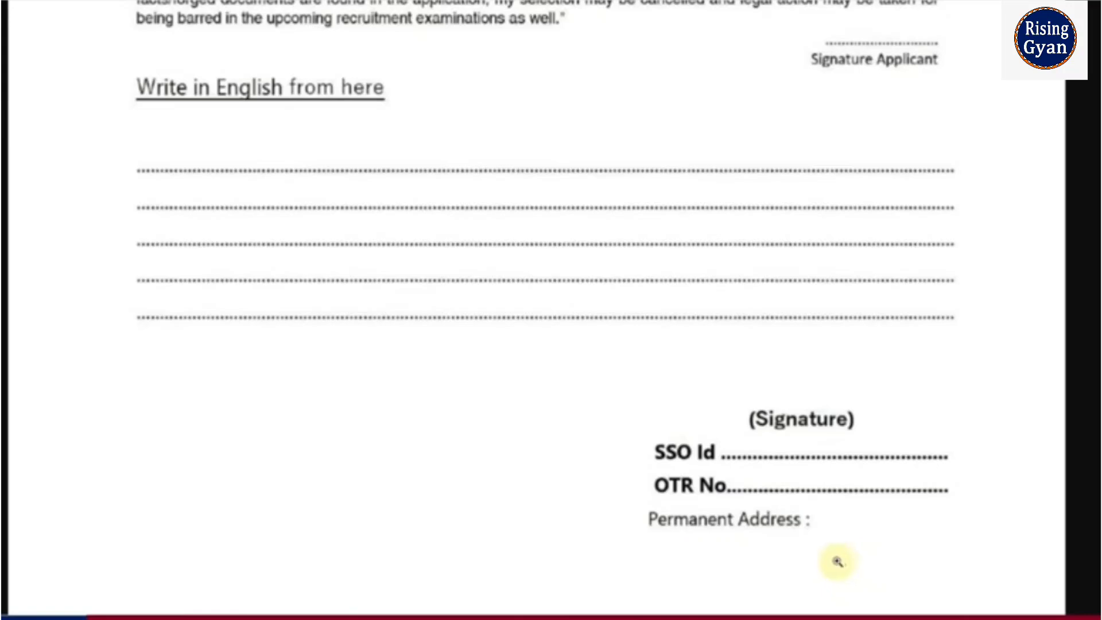
pyautogui.scroll(8, 838, 562)
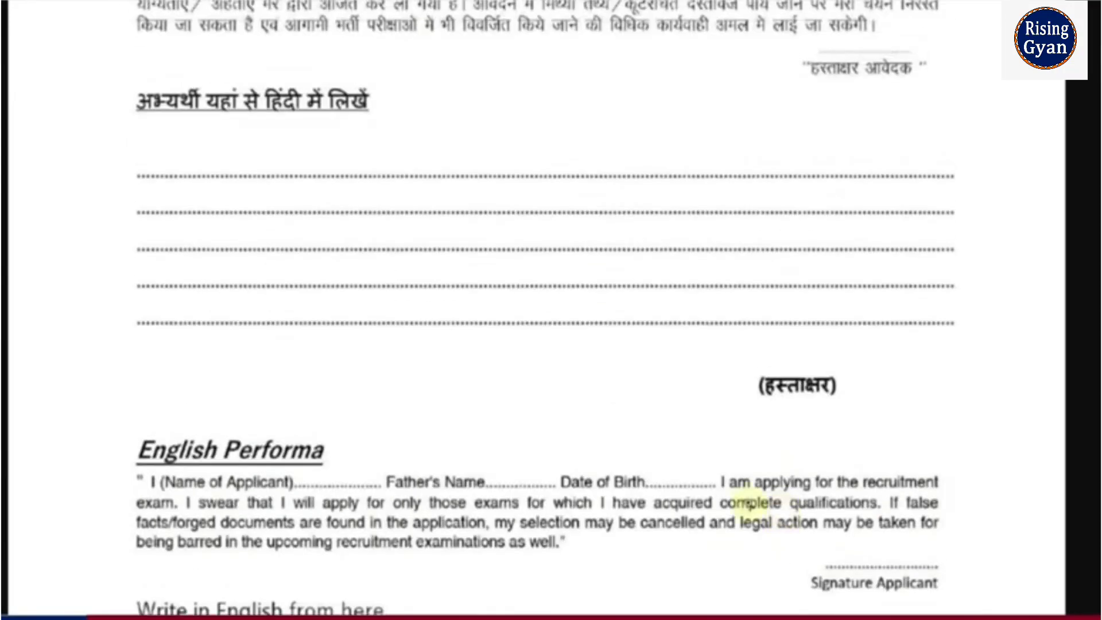
pyautogui.scroll(3, 363, 320)
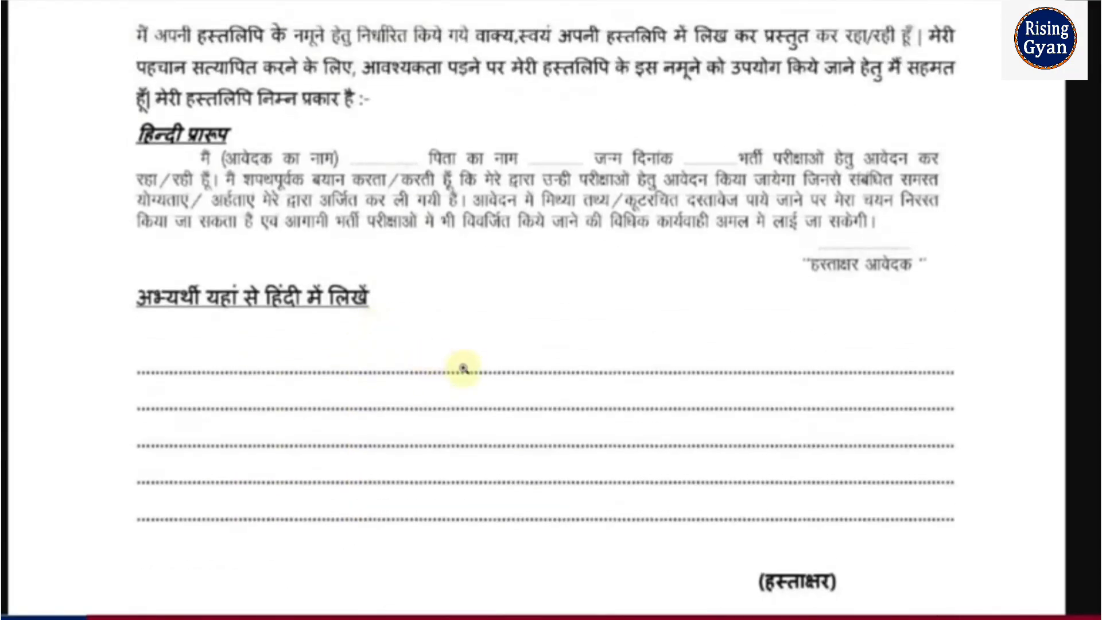
pyautogui.scroll(1, 585, 348)
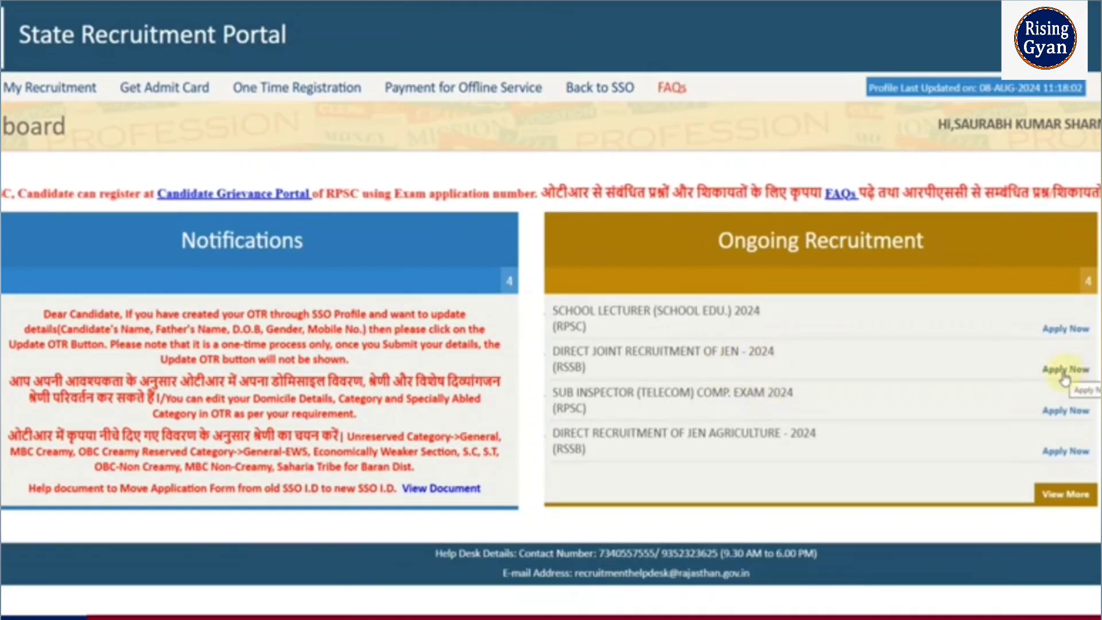
# Start the application for Direct Joint Recruitment of JEN - 2024 and look through the available Junior Engineer posts.
pyautogui.click(1064, 374)
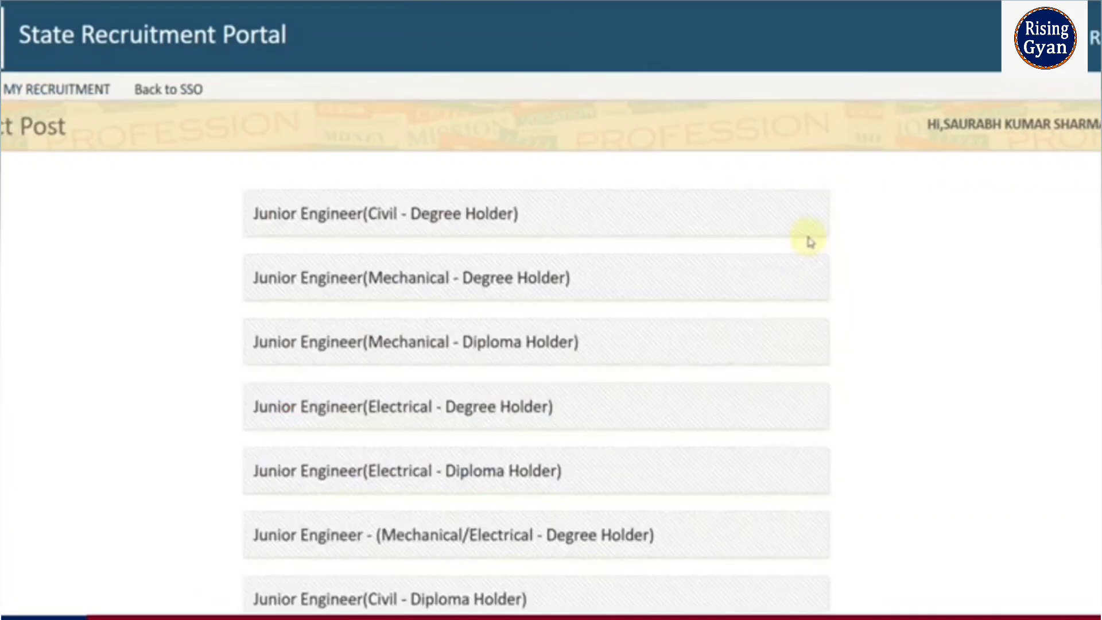
pyautogui.scroll(-3, 849, 251)
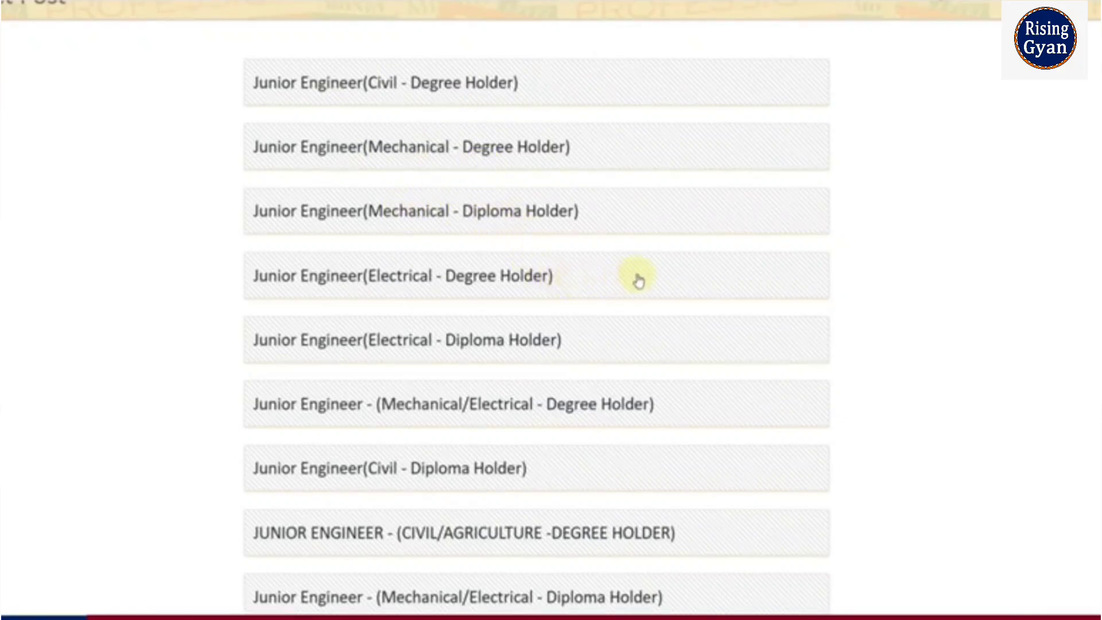
pyautogui.scroll(-1, 580, 177)
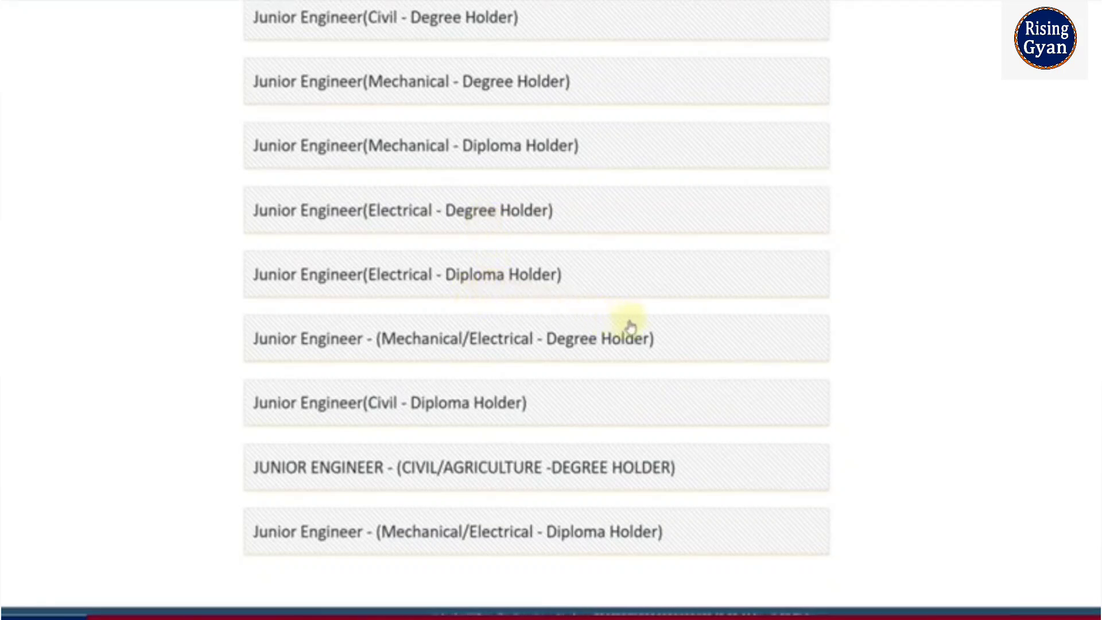
pyautogui.scroll(1, 638, 335)
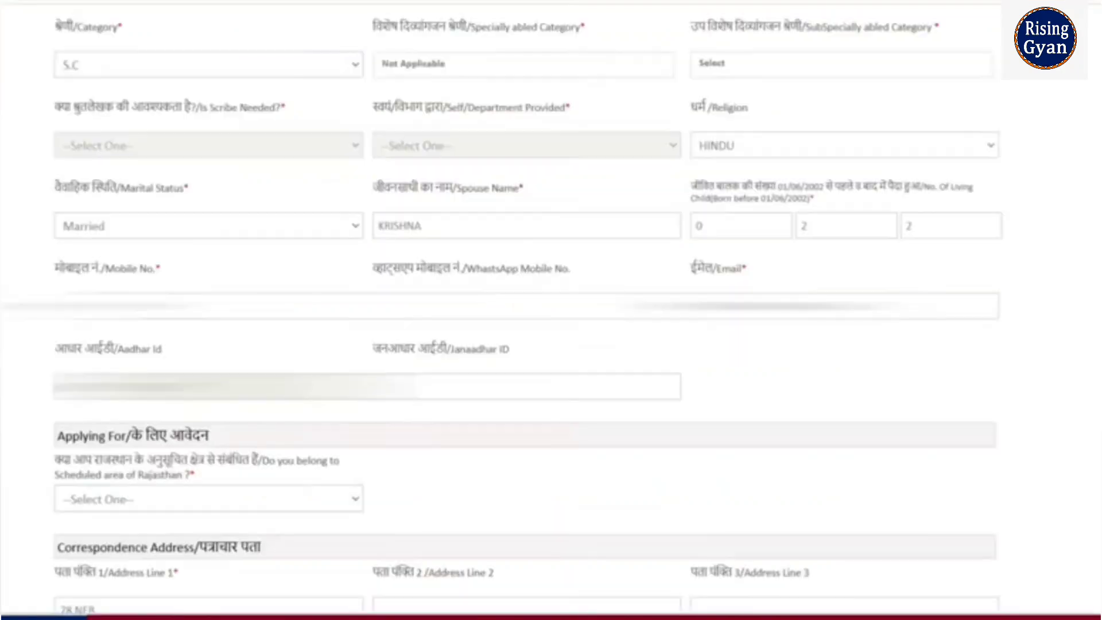
# Examine the options for Category and Specially abled Category in the application form without changing them.
pyautogui.click(305, 67)
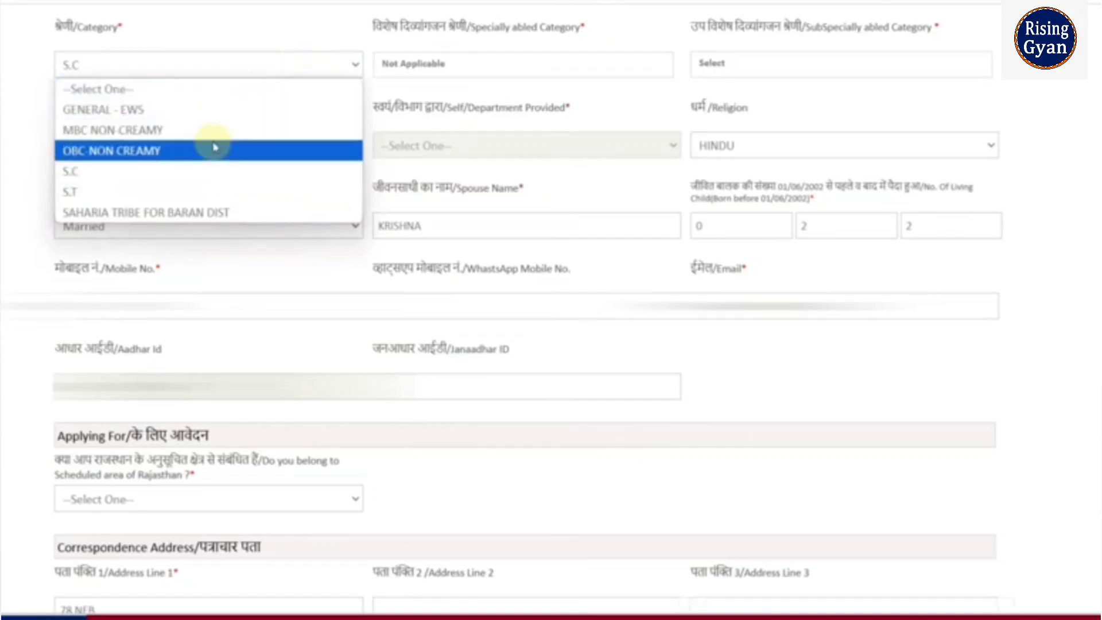
pyautogui.click(7, 140)
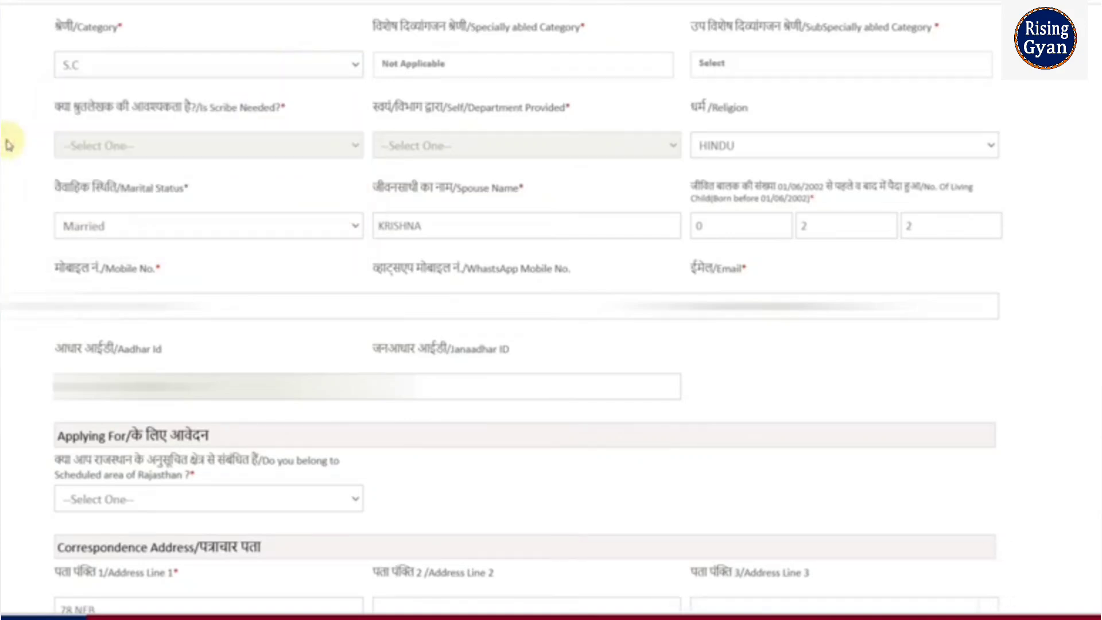
pyautogui.click(487, 73)
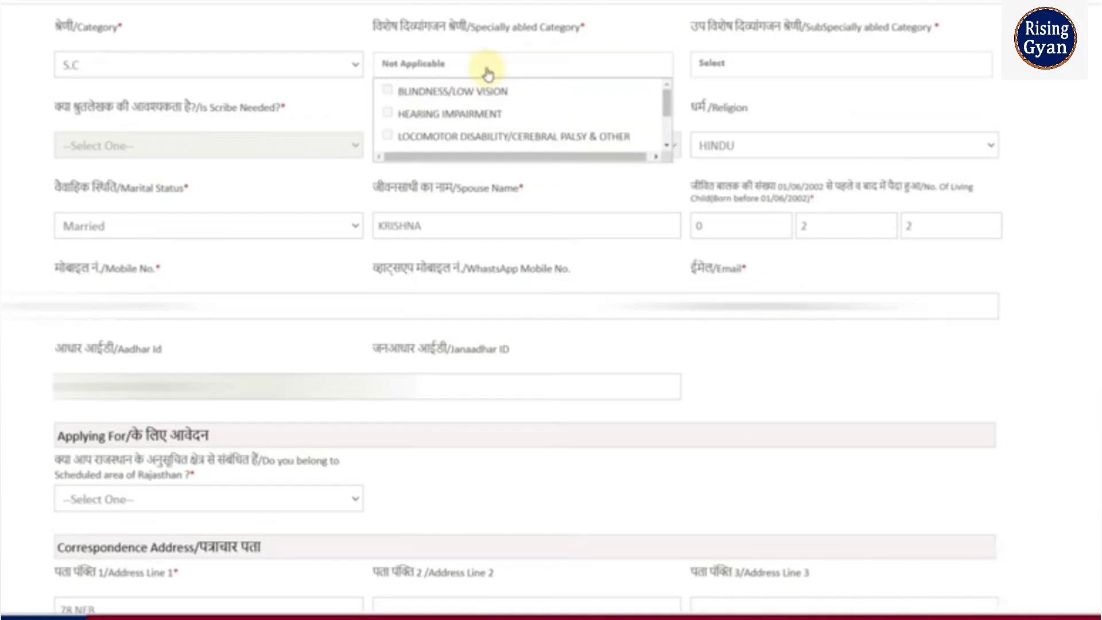
pyautogui.scroll(-3, 500, 107)
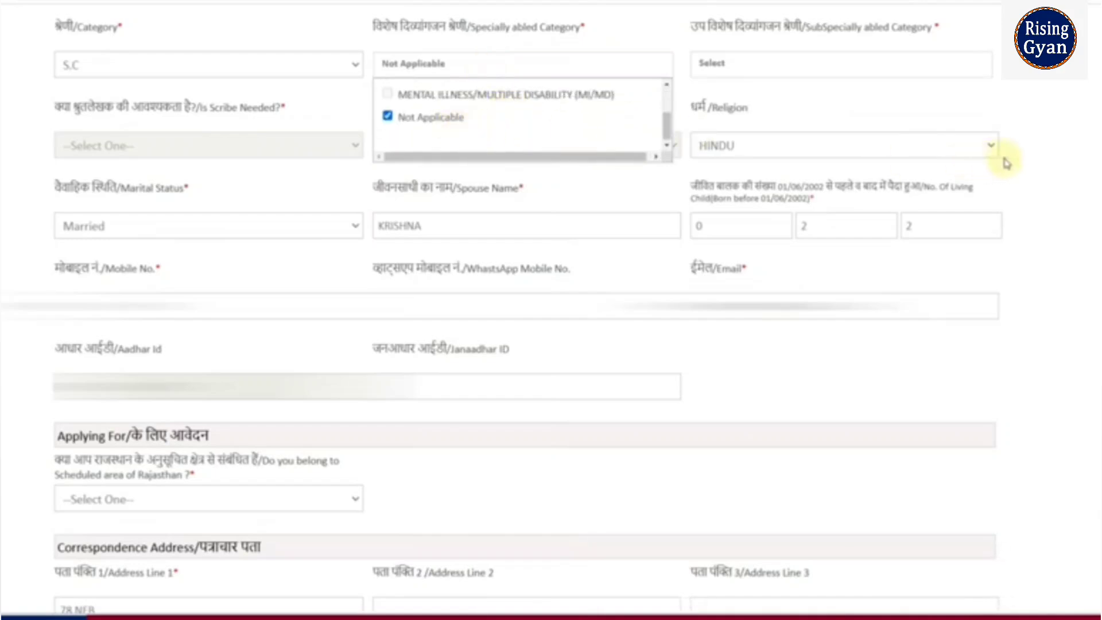
# Review the Religion, Marital Status and No. Of Living Child fields in Basic Details without changing them.
pyautogui.click(1058, 163)
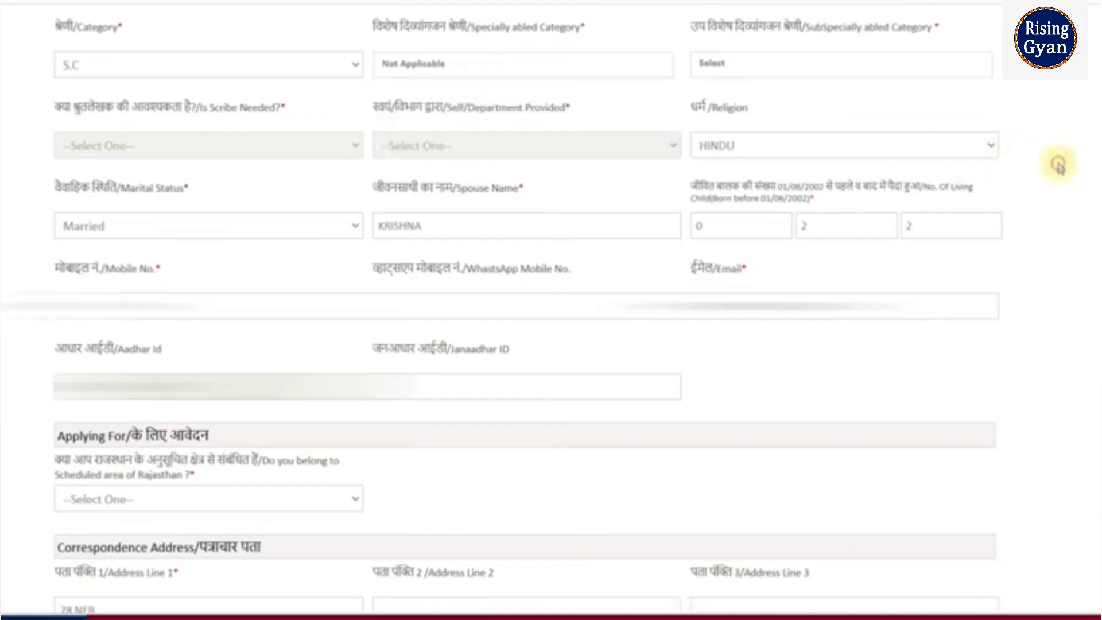
pyautogui.click(710, 148)
pyautogui.click(711, 148)
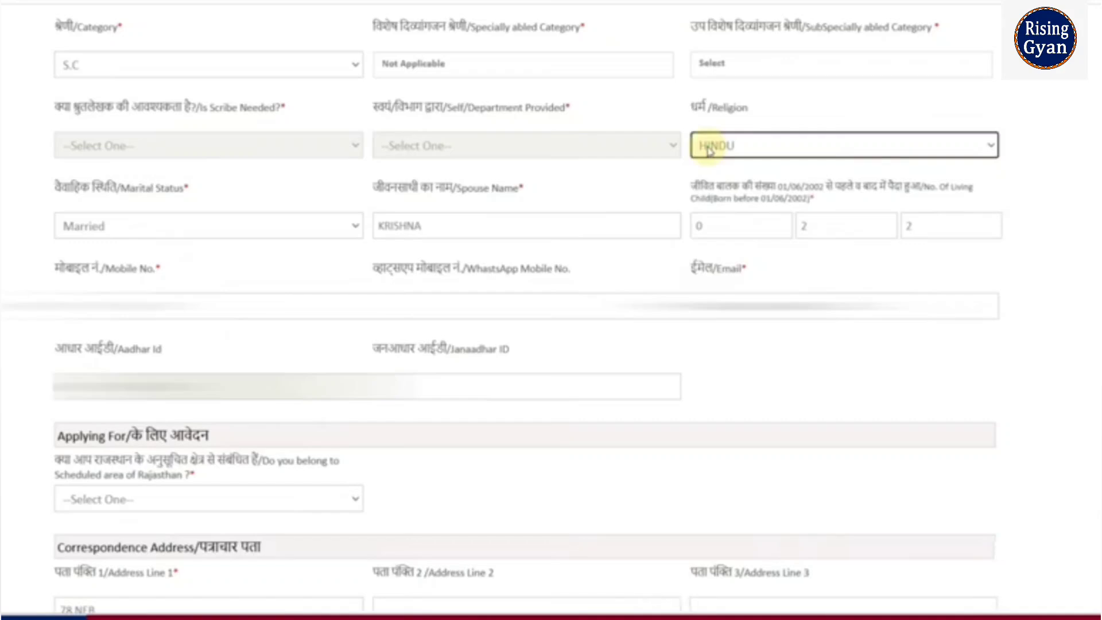
pyautogui.click(173, 240)
pyautogui.click(34, 245)
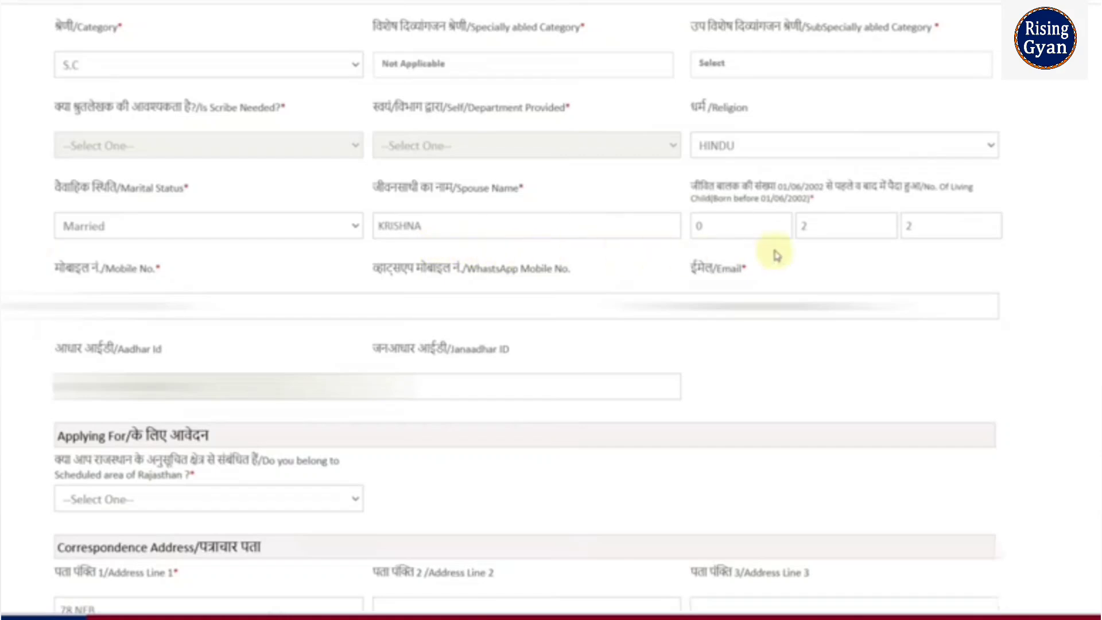
pyautogui.click(732, 224)
pyautogui.click(826, 230)
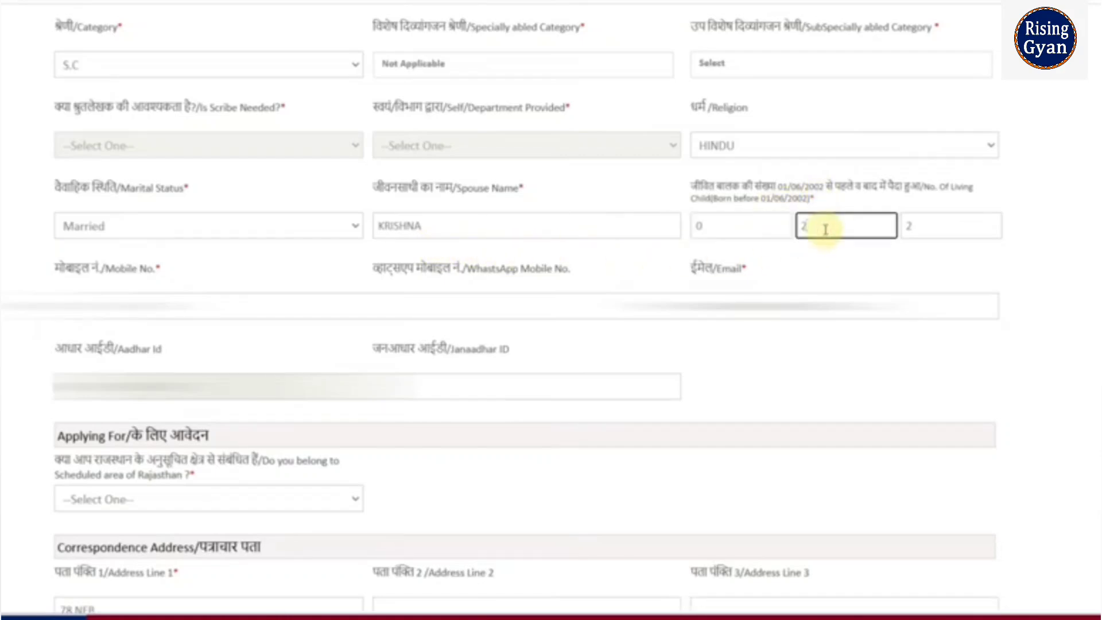
pyautogui.click(924, 225)
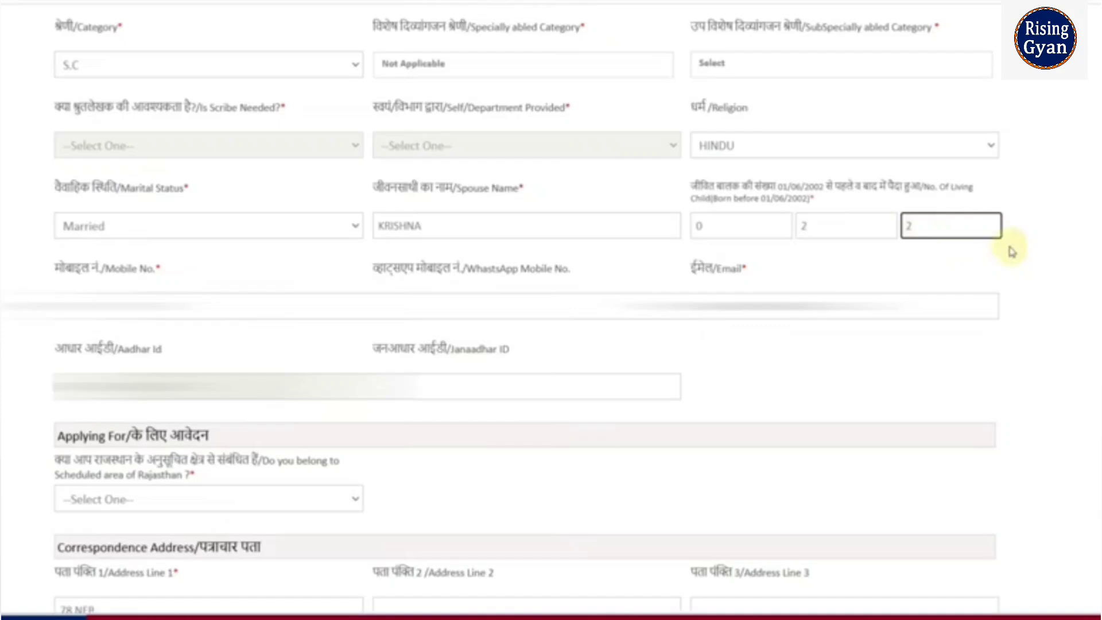
pyautogui.click(1062, 261)
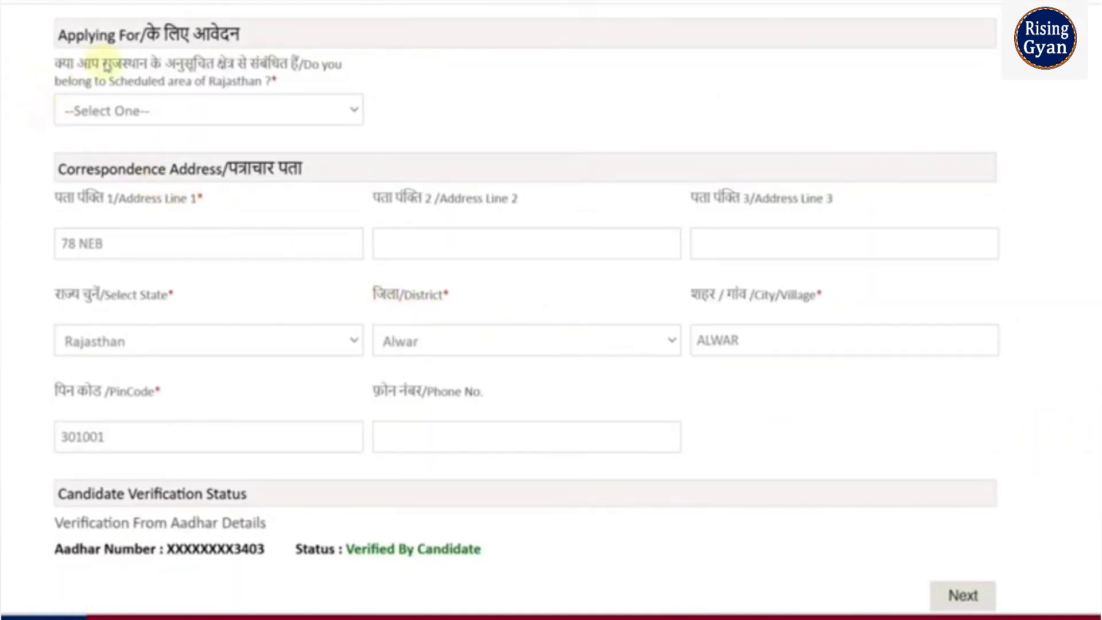
# Answer Yes to belonging to the Scheduled area of Rajasthan and proceed to Personal Details.
pyautogui.click(181, 114)
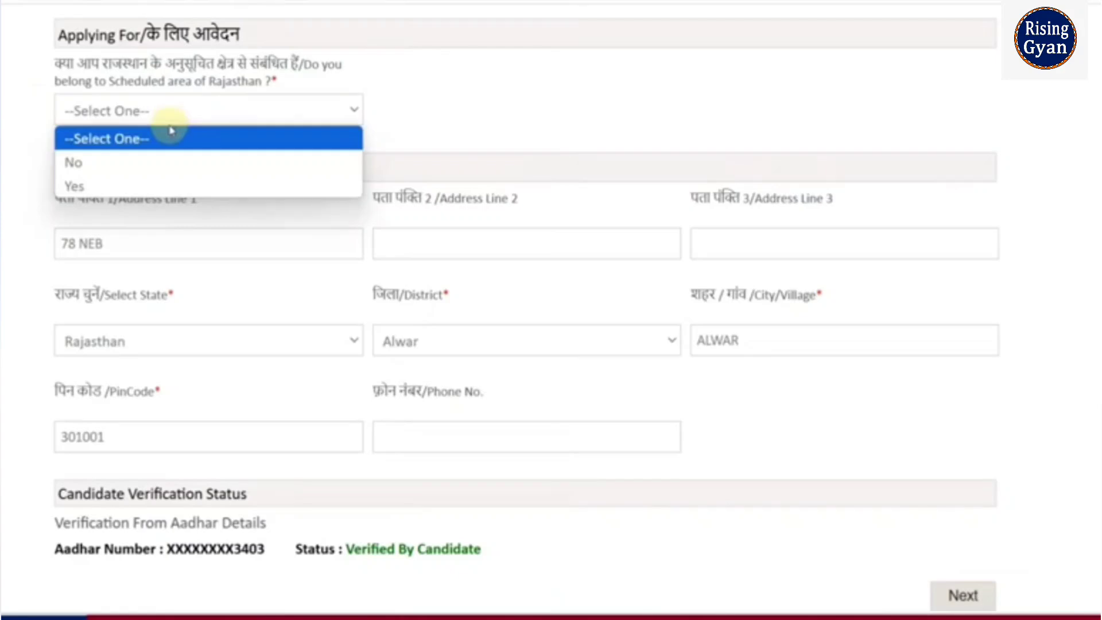
pyautogui.click(80, 186)
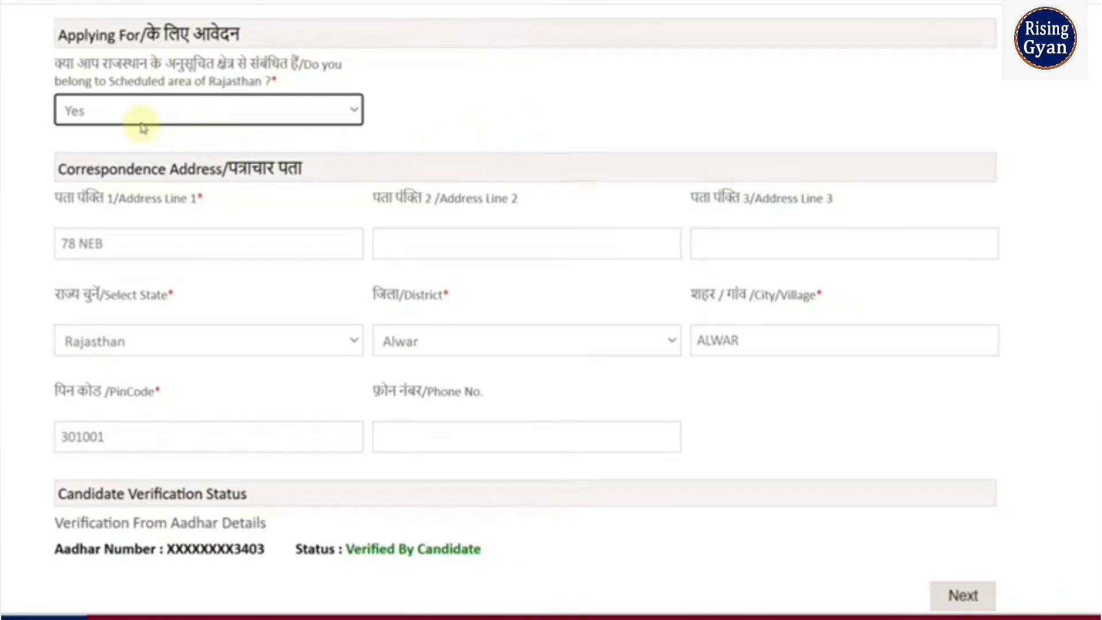
pyautogui.click(976, 595)
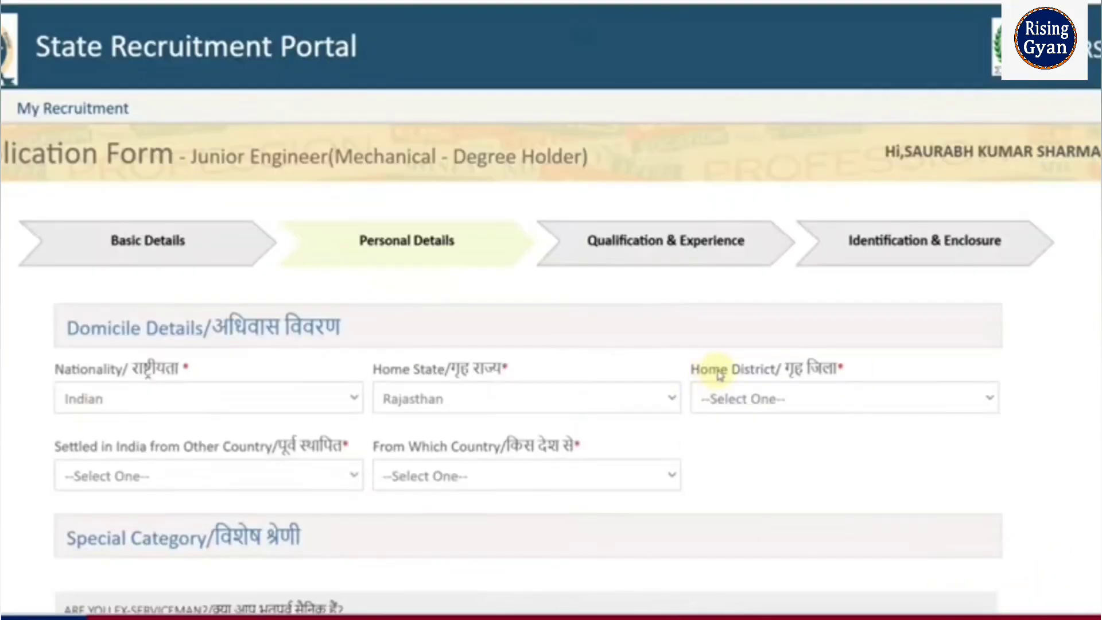
# Choose Udaipur as the Home District in Domicile Details, leaving the Home State as Rajasthan, and return to Basic Details.
pyautogui.scroll(-1, 720, 374)
pyautogui.click(473, 340)
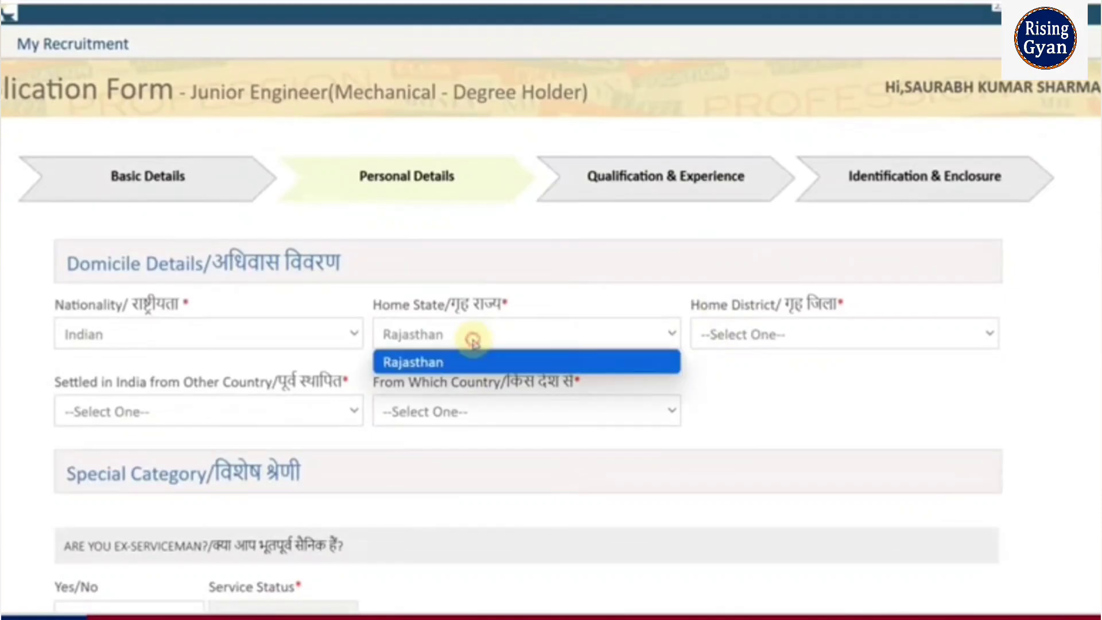
pyautogui.click(743, 341)
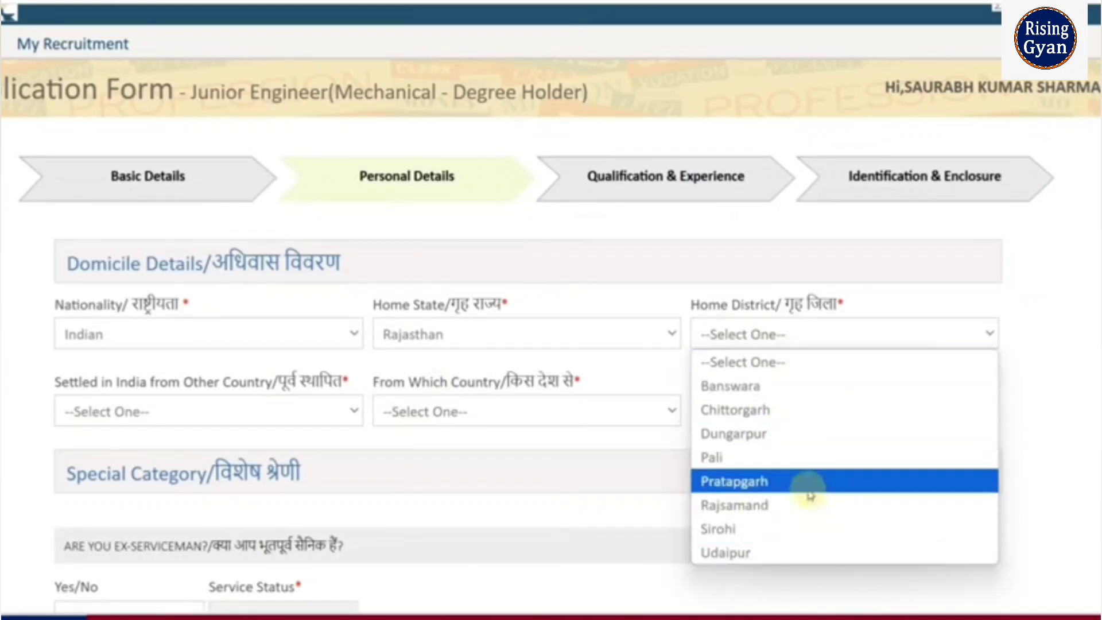
pyautogui.click(794, 554)
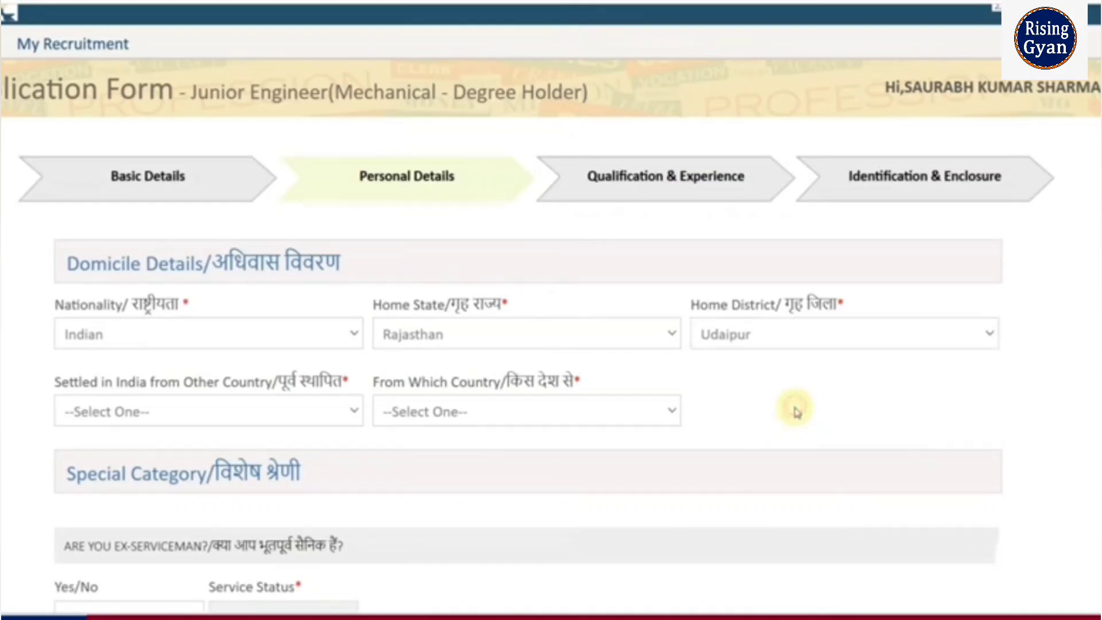
pyautogui.scroll(-1, 955, 443)
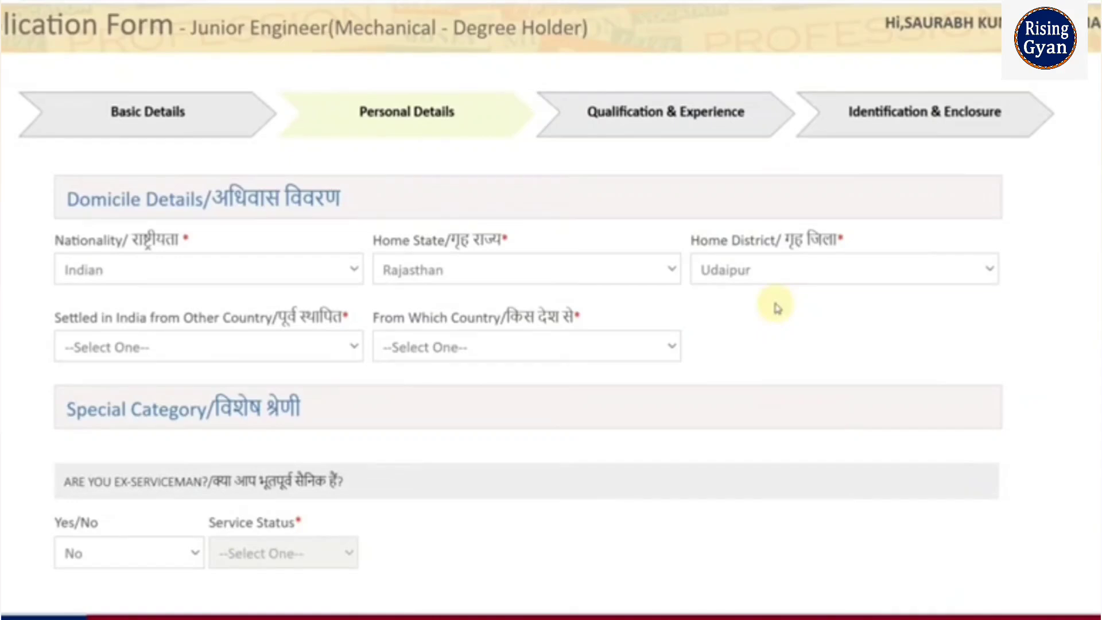
pyautogui.scroll(-10, 800, 315)
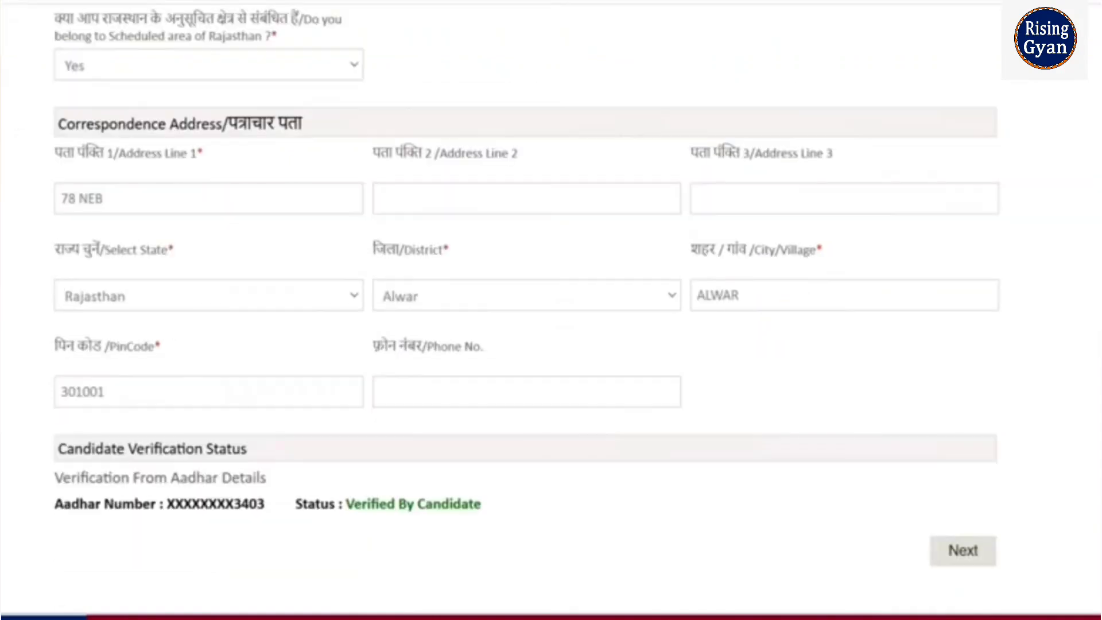
# Answer No to belonging to the Scheduled area of Rajasthan, then proceed and confirm that the mobile number and email are correct.
pyautogui.click(162, 71)
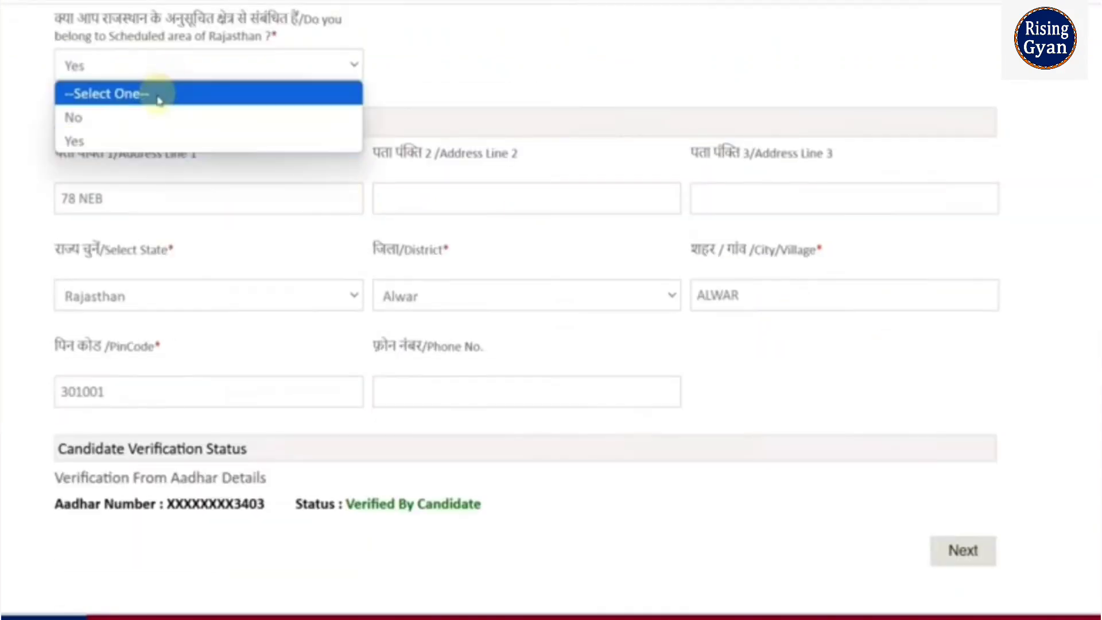
pyautogui.click(135, 119)
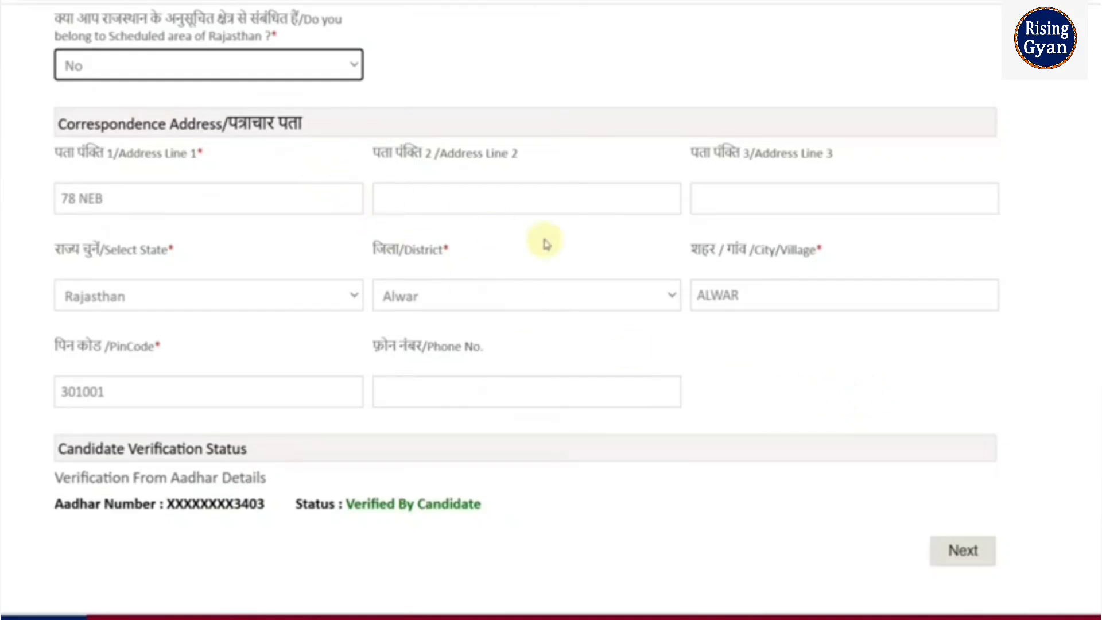
pyautogui.click(958, 552)
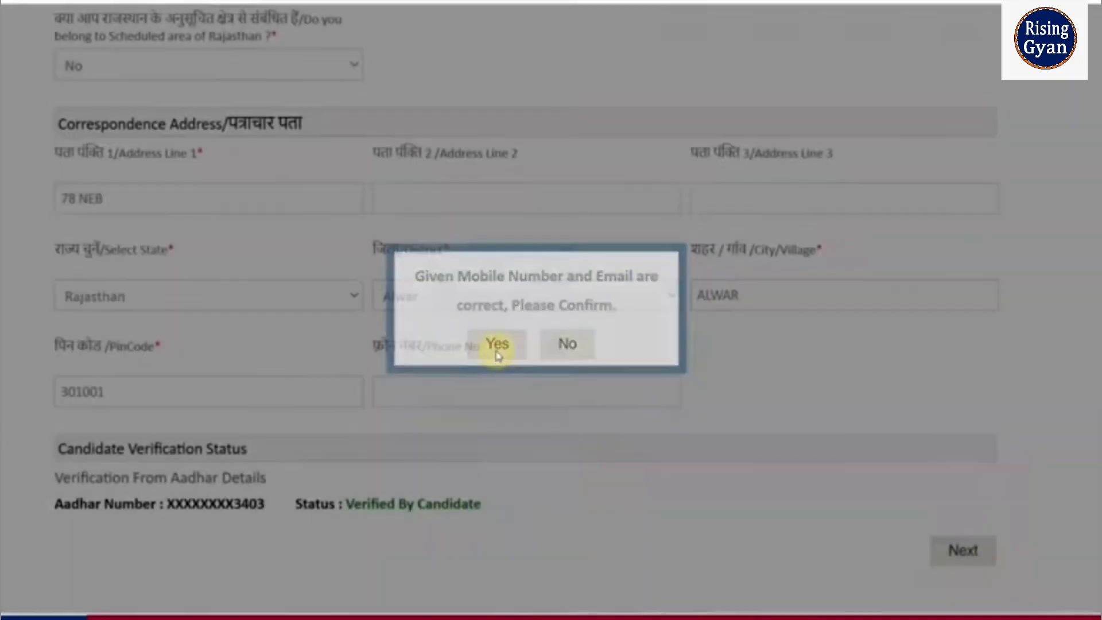
pyautogui.click(497, 348)
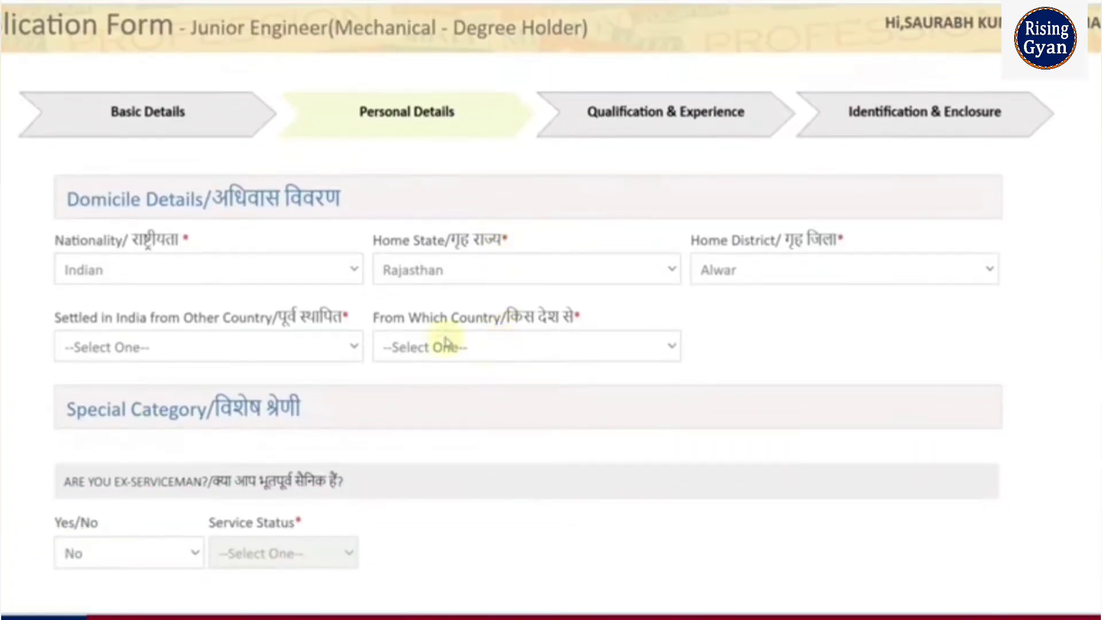
# Check the Home State and Home District options without changing them, and set Settled in India from Other Country to No.
pyautogui.click(438, 281)
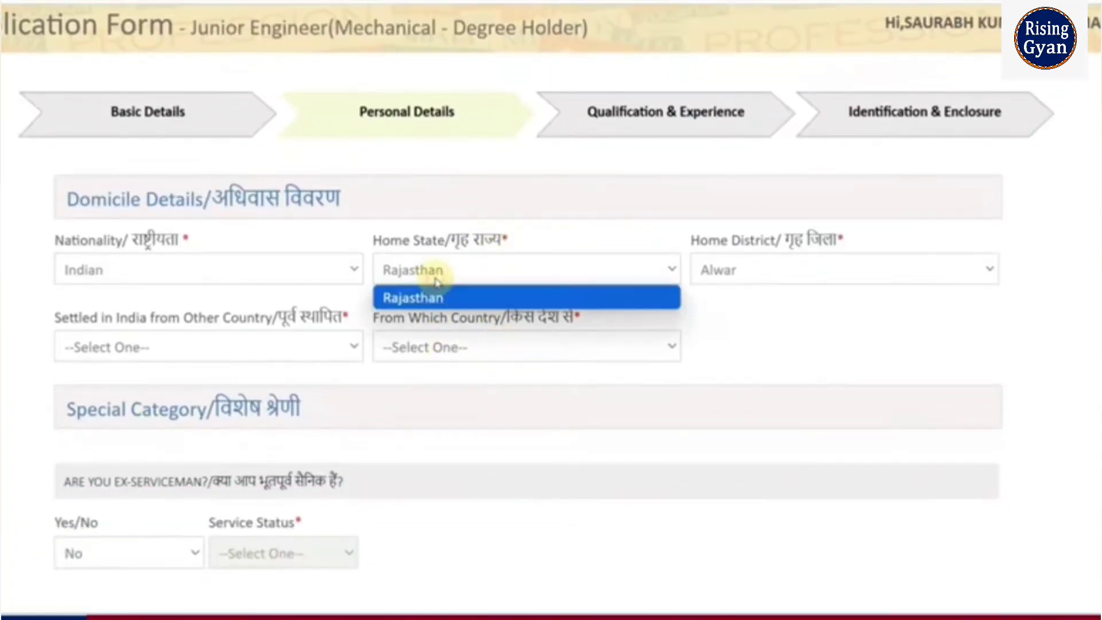
pyautogui.click(730, 273)
pyautogui.scroll(-12, 782, 492)
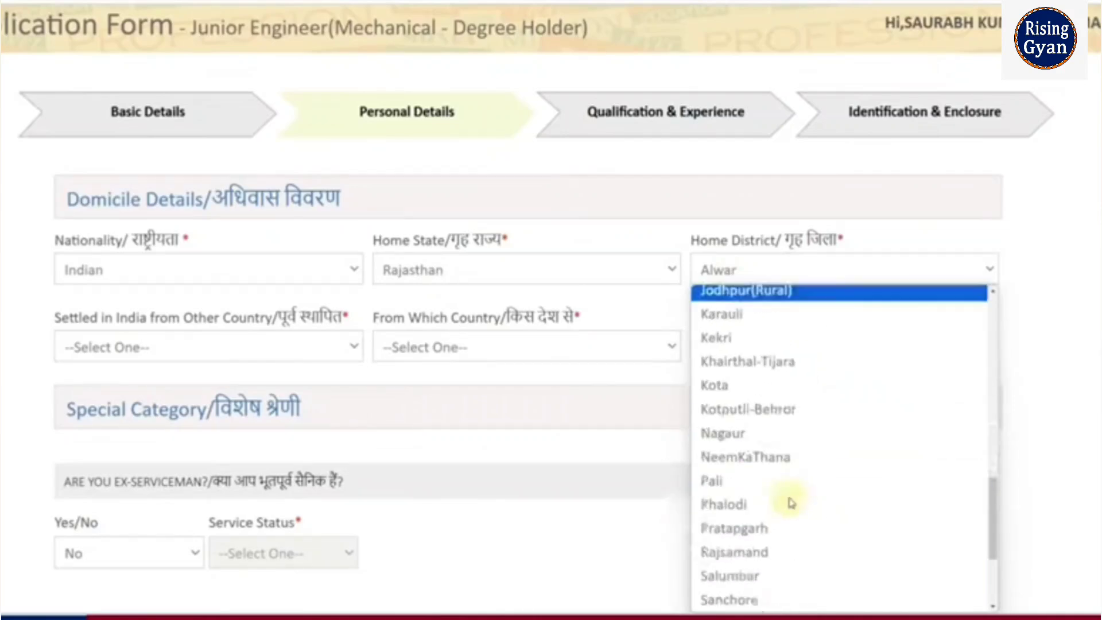
pyautogui.click(1034, 449)
pyautogui.scroll(-1, 172, 315)
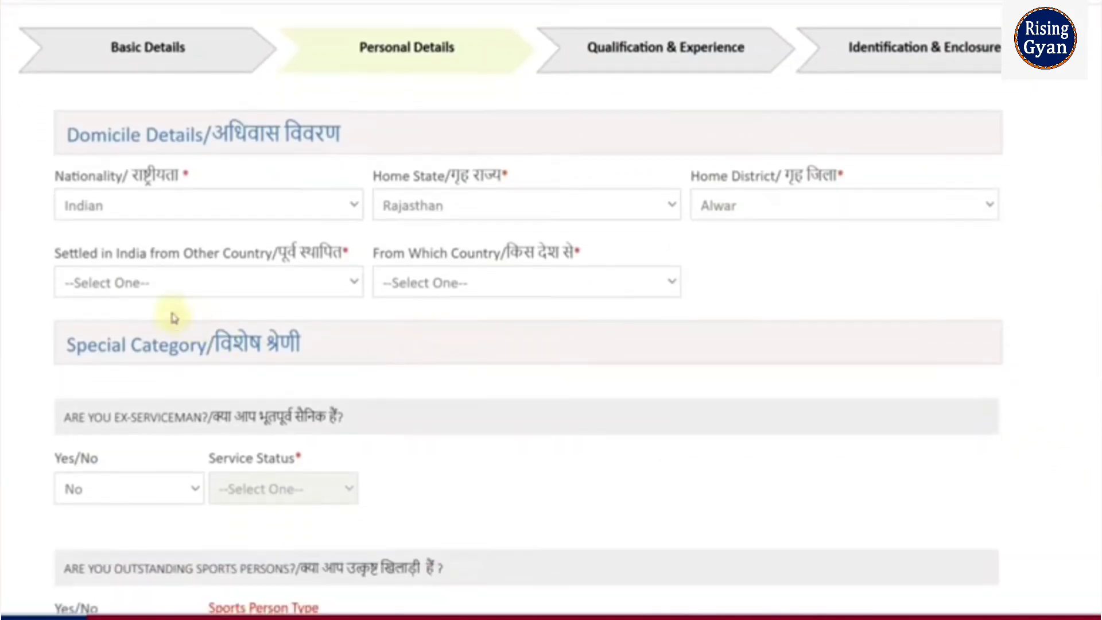
pyautogui.click(136, 284)
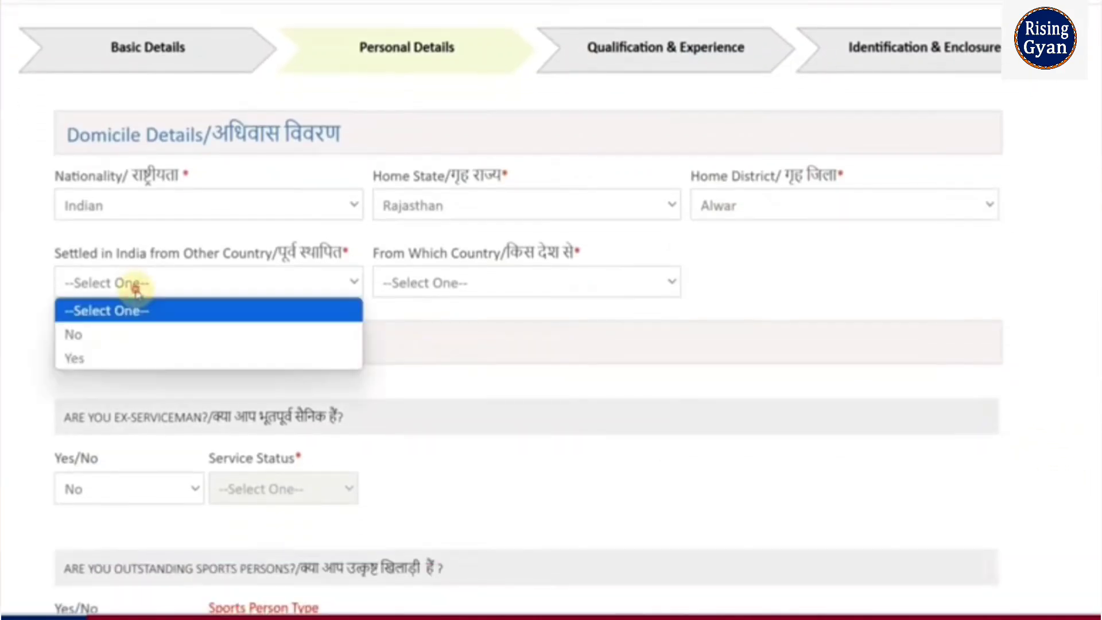
pyautogui.click(140, 333)
# Review the Special Category answers, set Any Additional Age Relaxation to NOT APPLICABLE, and proceed to Qualification & Experience.
pyautogui.scroll(-2, 405, 330)
pyautogui.scroll(-2, 406, 332)
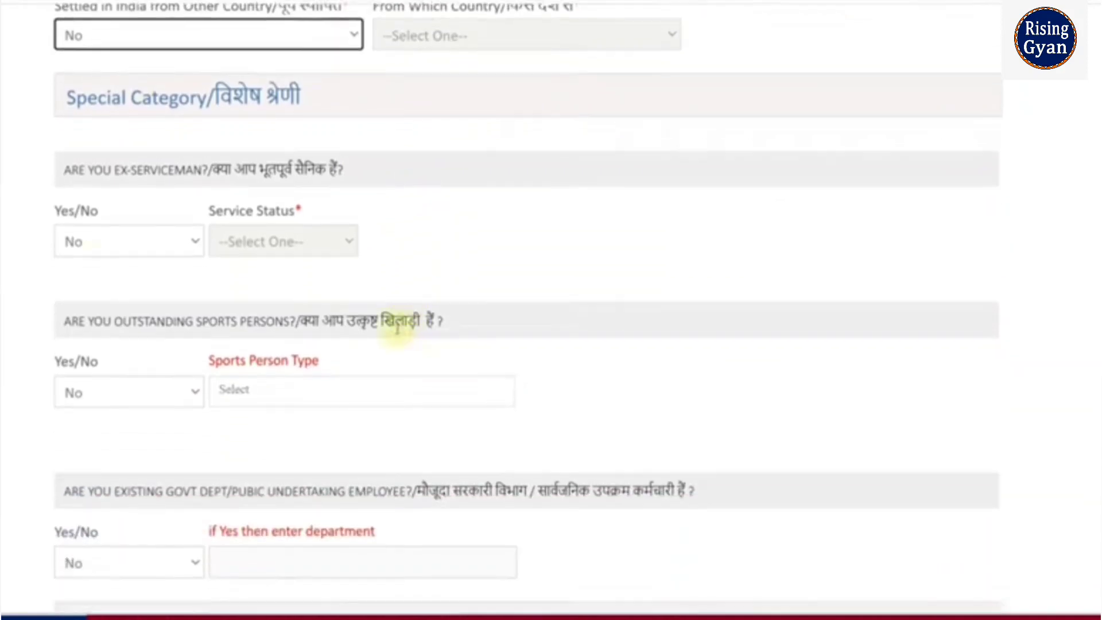
pyautogui.scroll(-2, 144, 267)
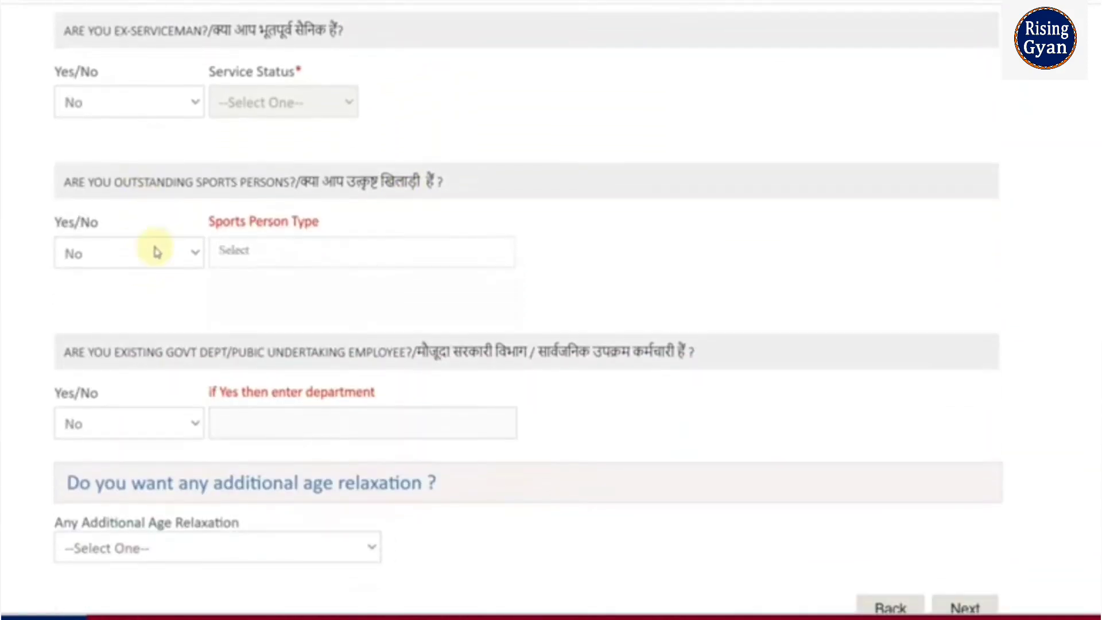
pyautogui.scroll(-1, 157, 253)
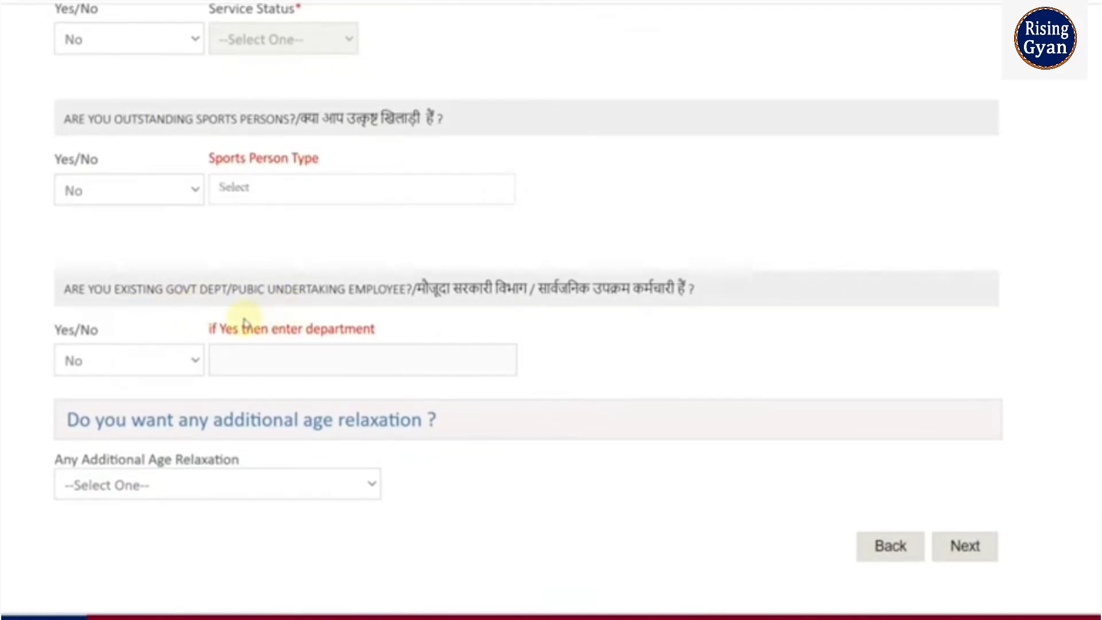
pyautogui.click(229, 483)
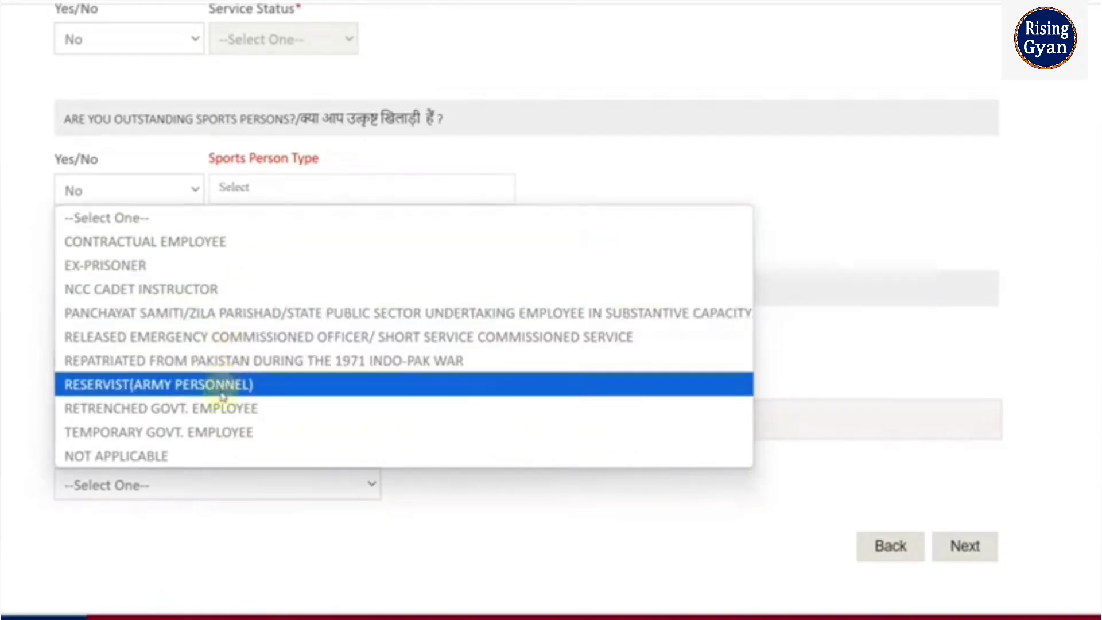
pyautogui.click(191, 458)
pyautogui.click(970, 546)
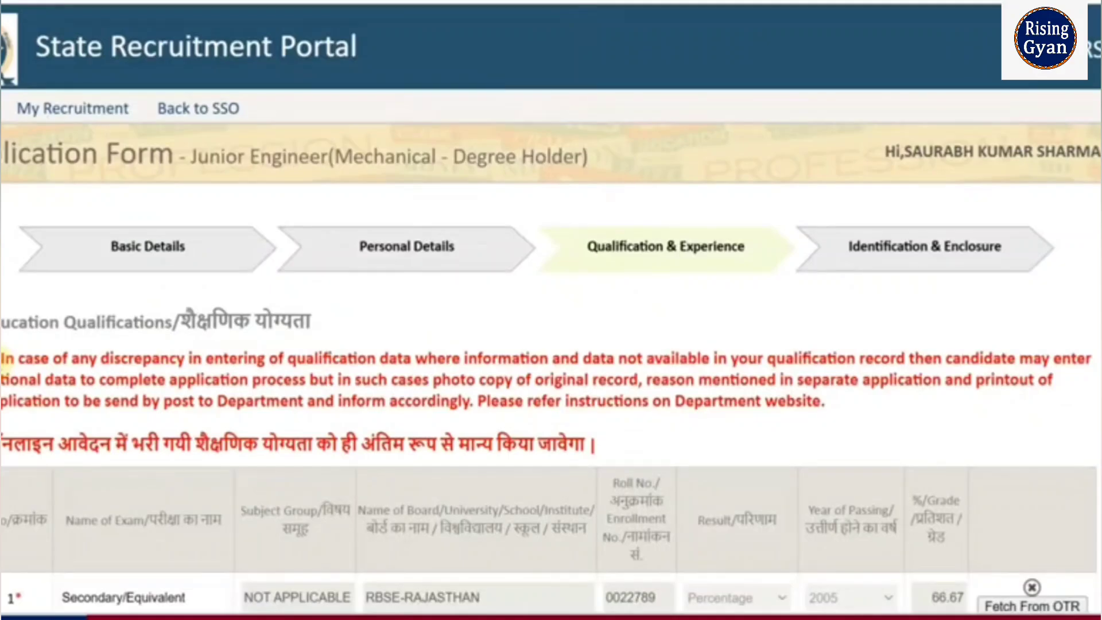
# Set the result type of the Degree in Mechanical Engineering row to Percentage, leaving its subject and university fields empty.
pyautogui.scroll(-5, 450, 569)
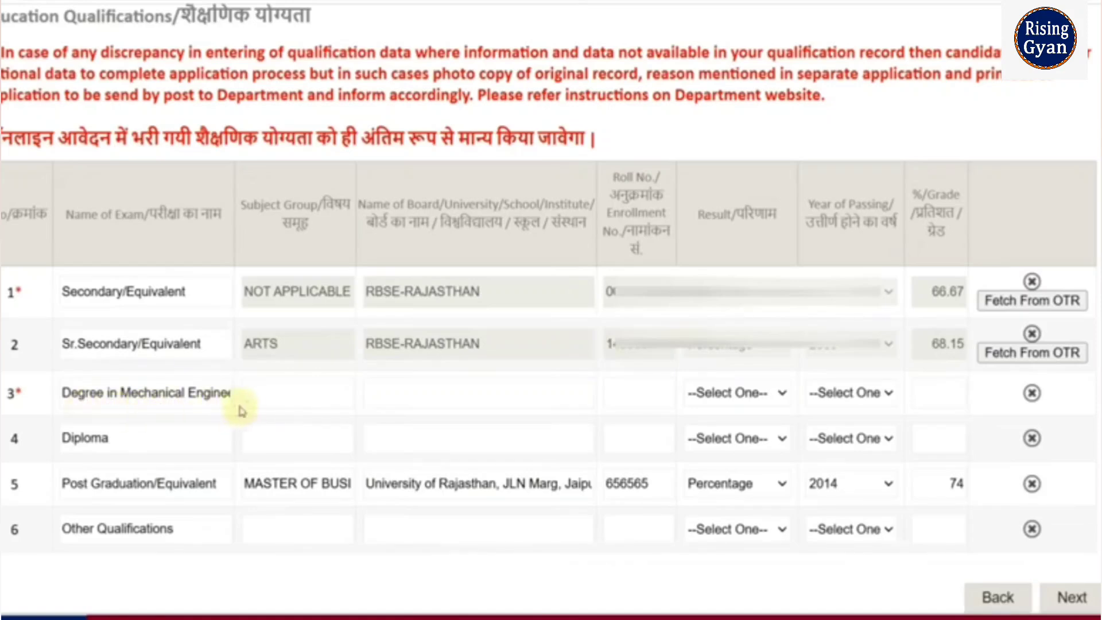
pyautogui.click(261, 394)
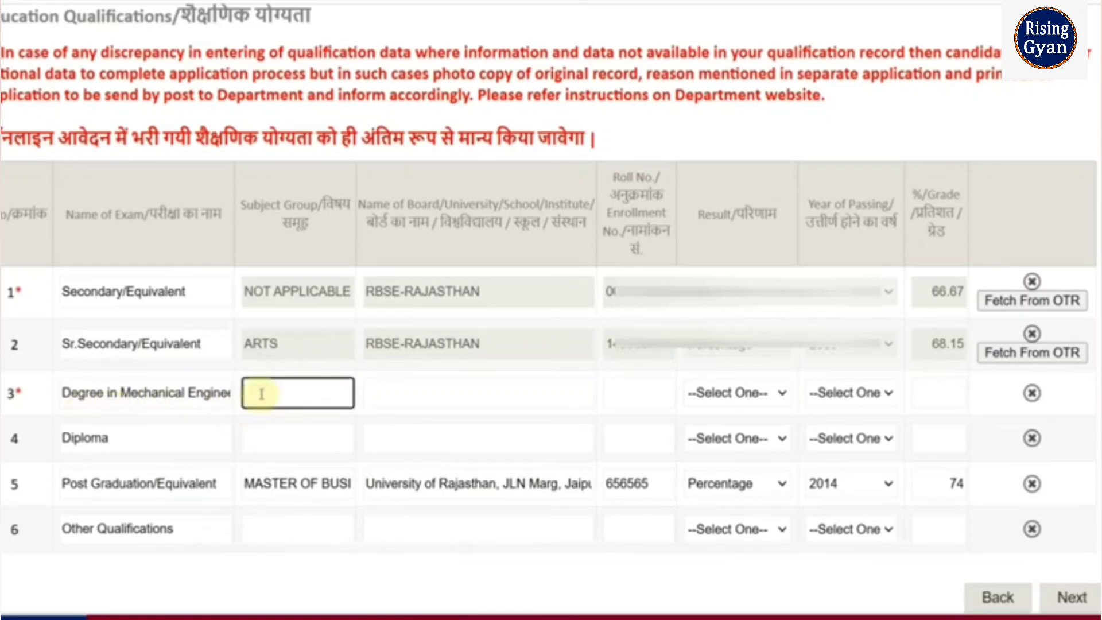
pyautogui.click(430, 396)
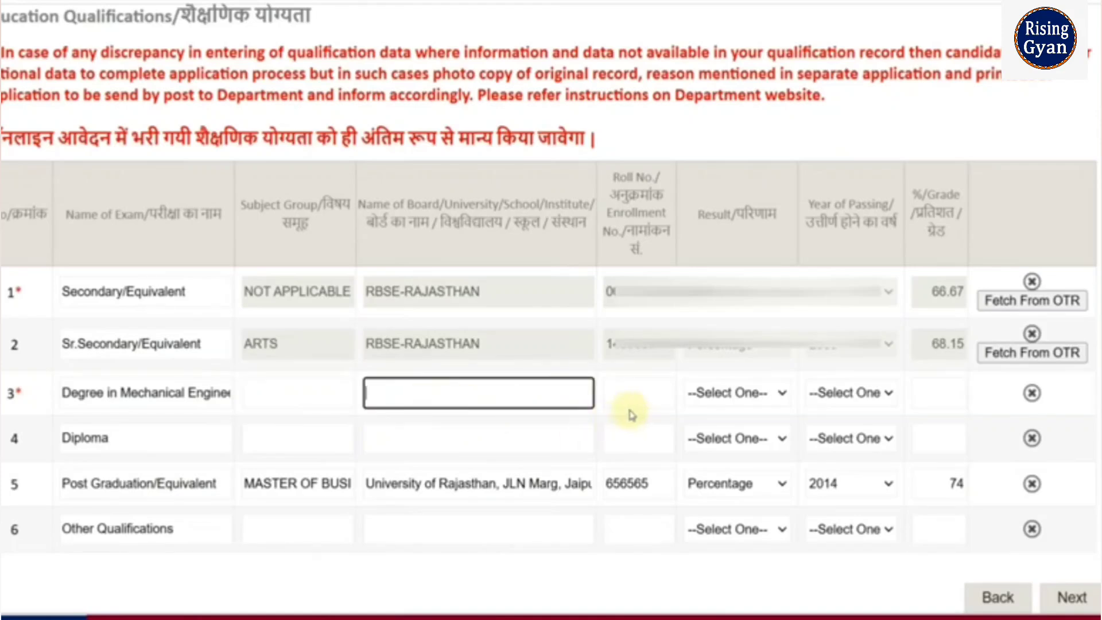
pyautogui.click(706, 397)
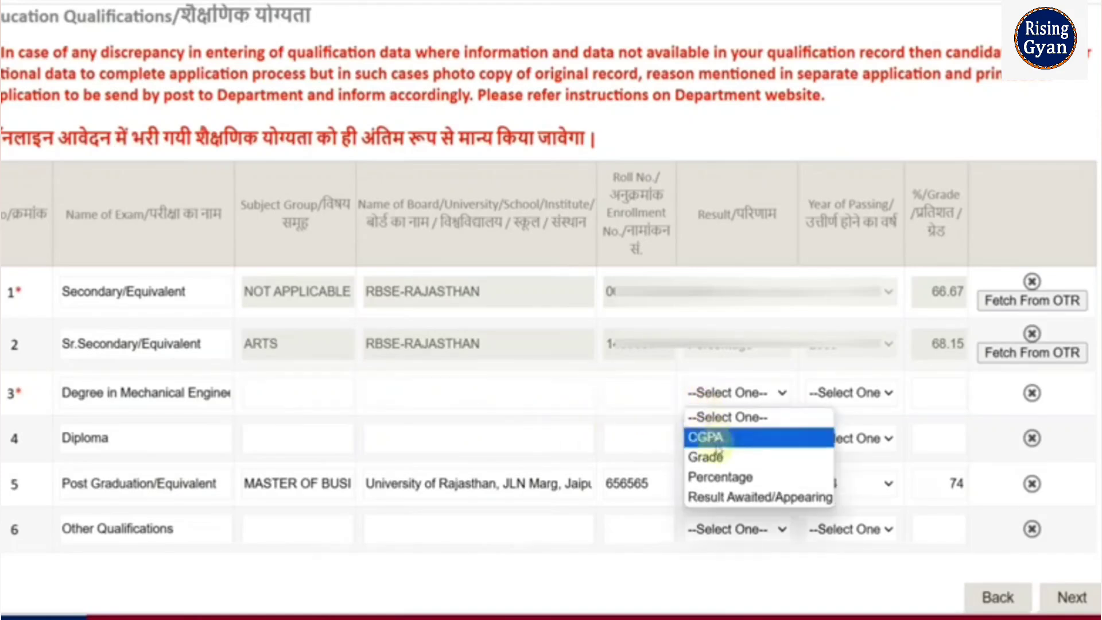
pyautogui.click(743, 497)
pyautogui.click(759, 399)
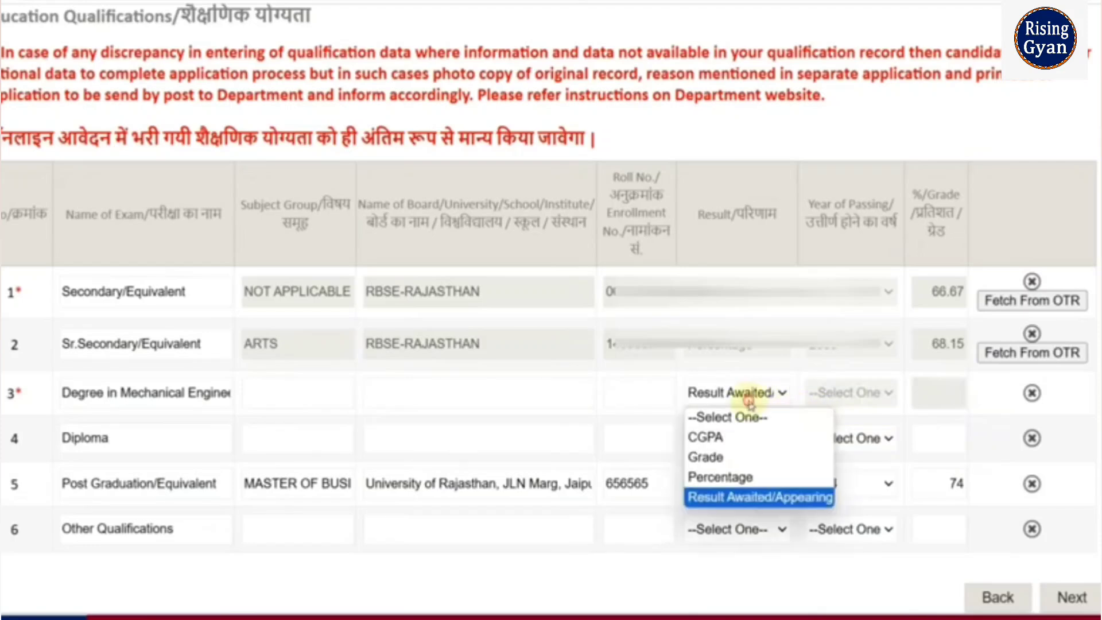
pyautogui.click(746, 479)
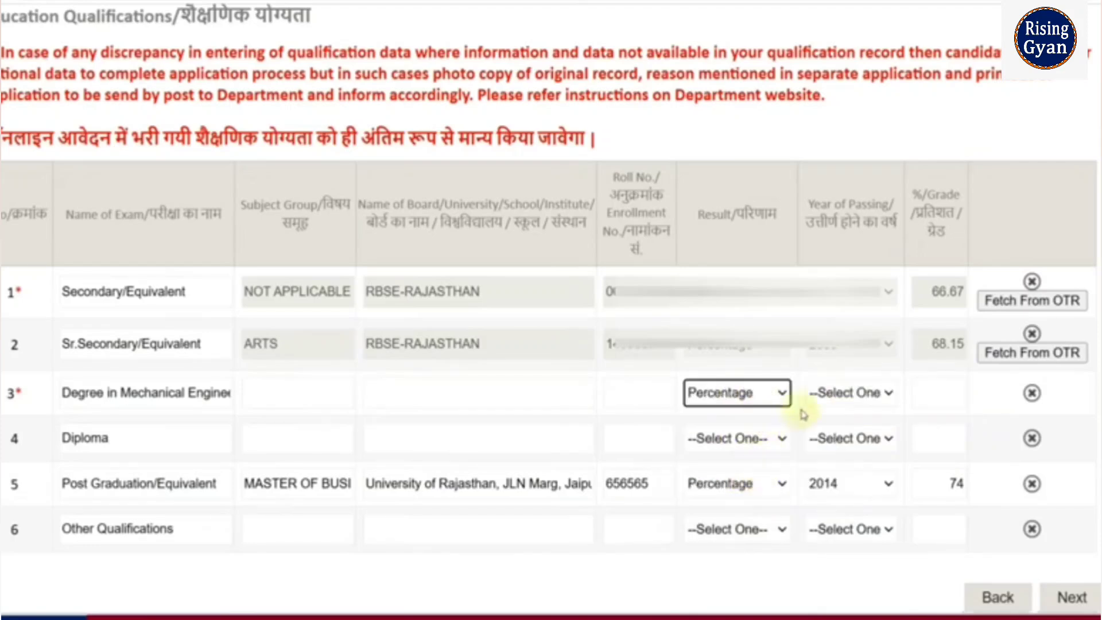
# Set the year of passing of the Degree in Mechanical Engineering row to 2023, leaving its percentage empty.
pyautogui.click(840, 401)
pyautogui.scroll(-20, 844, 172)
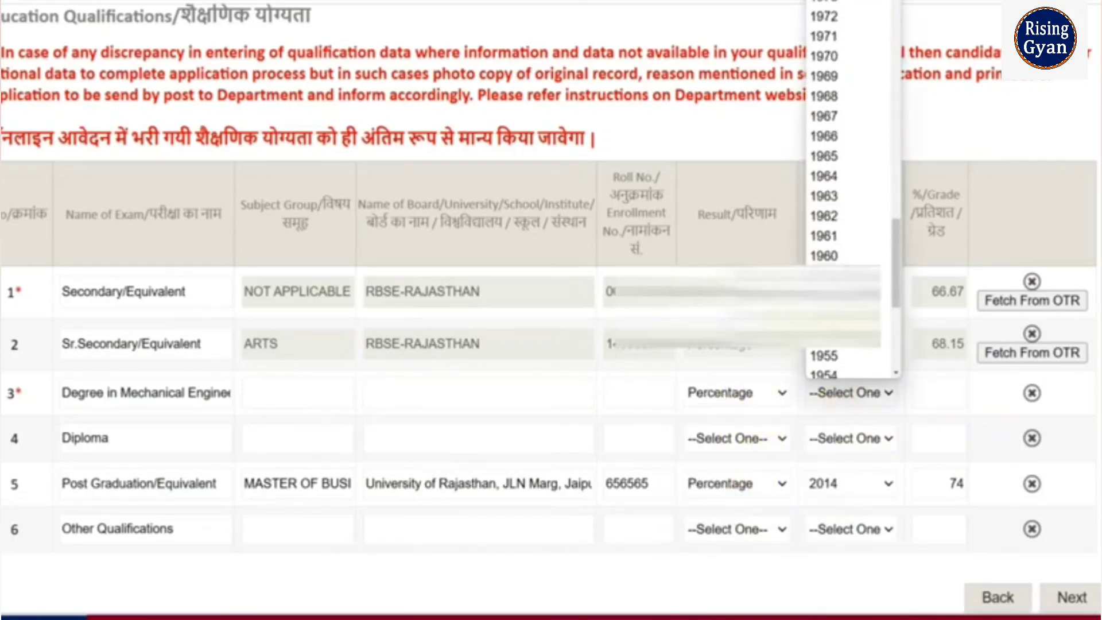
pyautogui.scroll(10, 844, 172)
pyautogui.scroll(10, 844, 173)
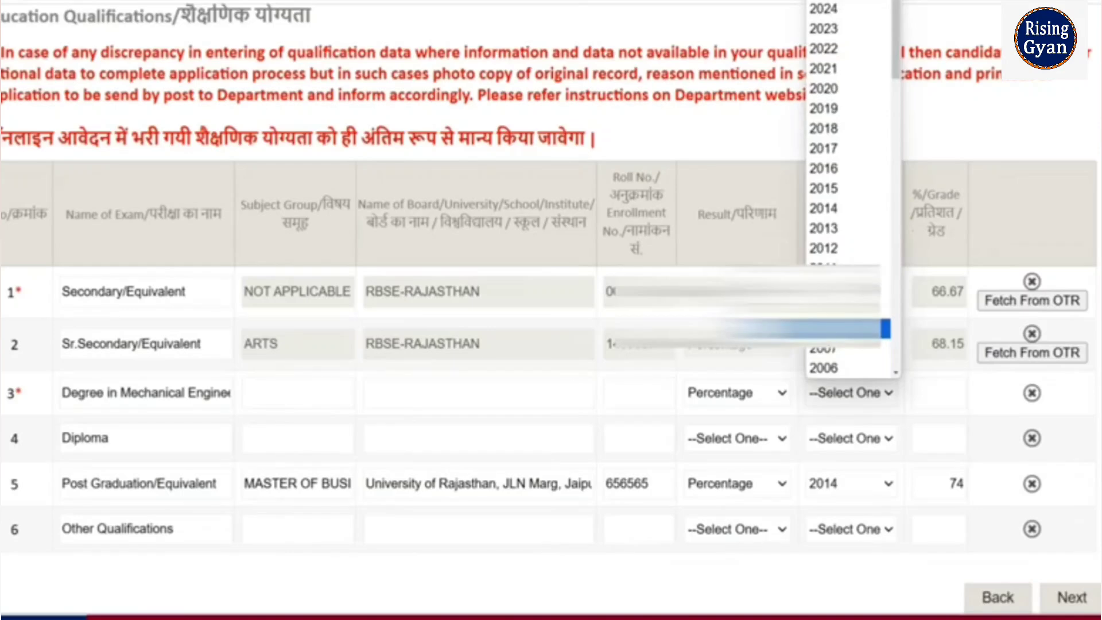
pyautogui.click(826, 29)
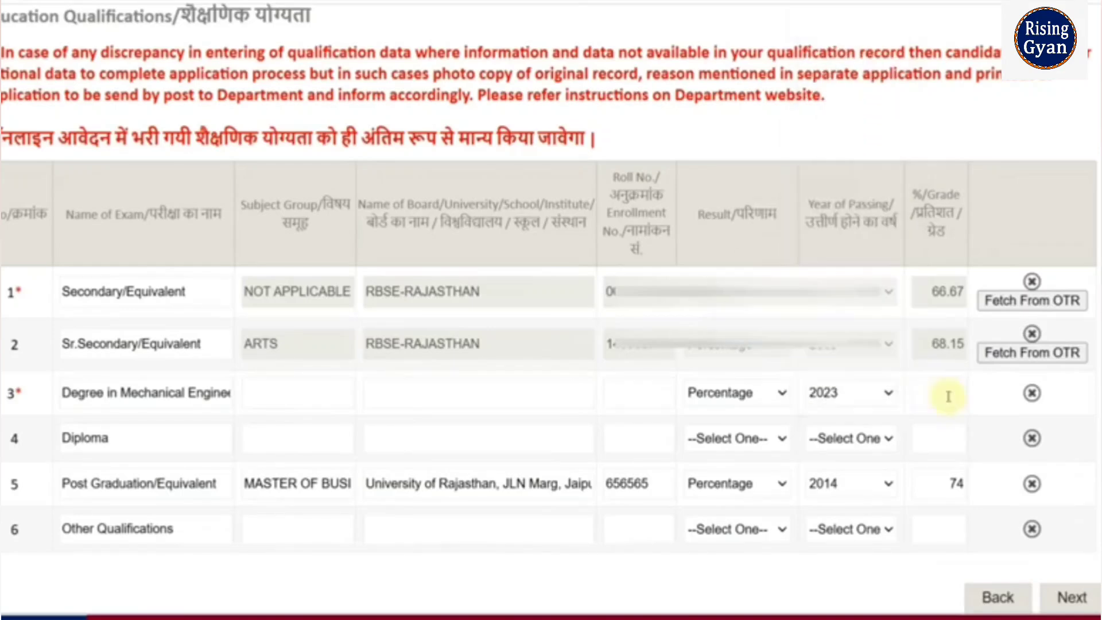
pyautogui.click(948, 396)
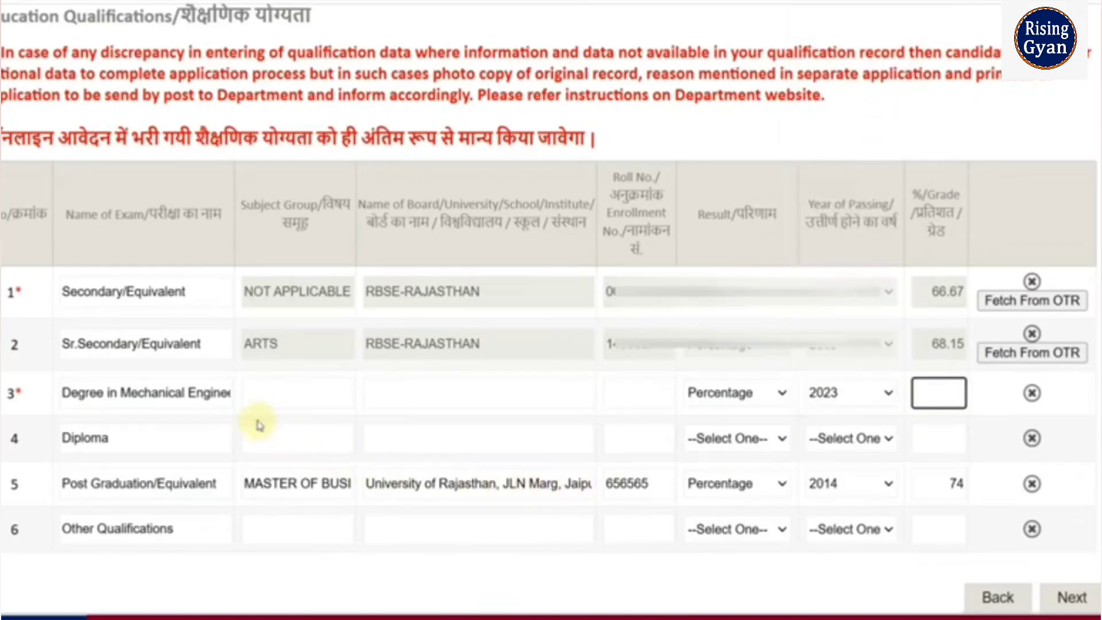
# Leave the Diploma row and the degree's subject group unfilled, and proceed to Identification & Enclosure.
pyautogui.click(127, 438)
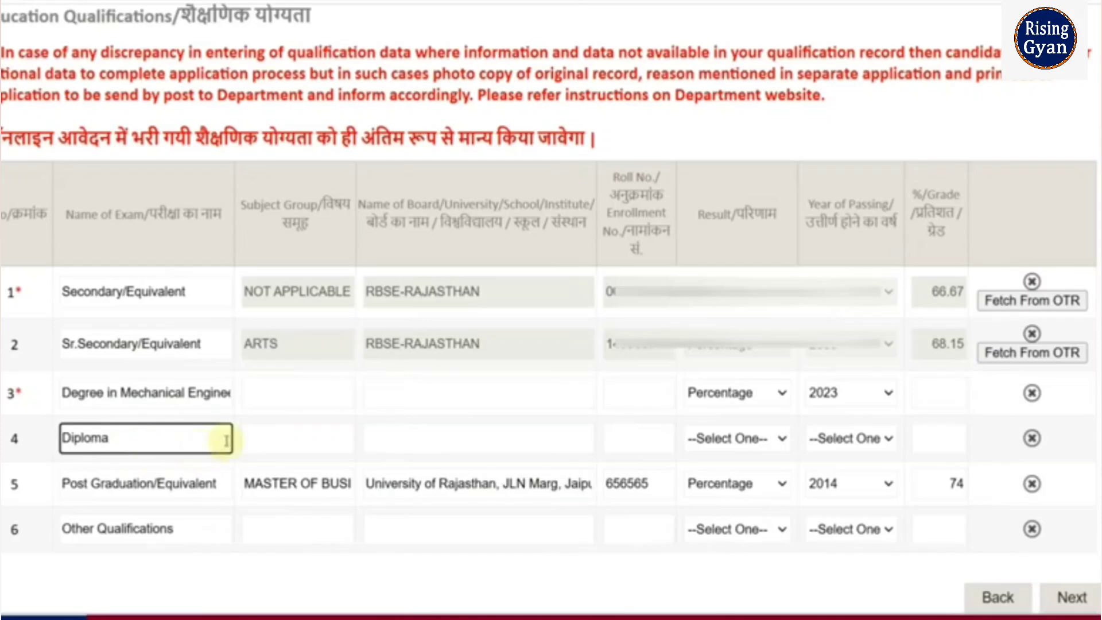
pyautogui.click(267, 438)
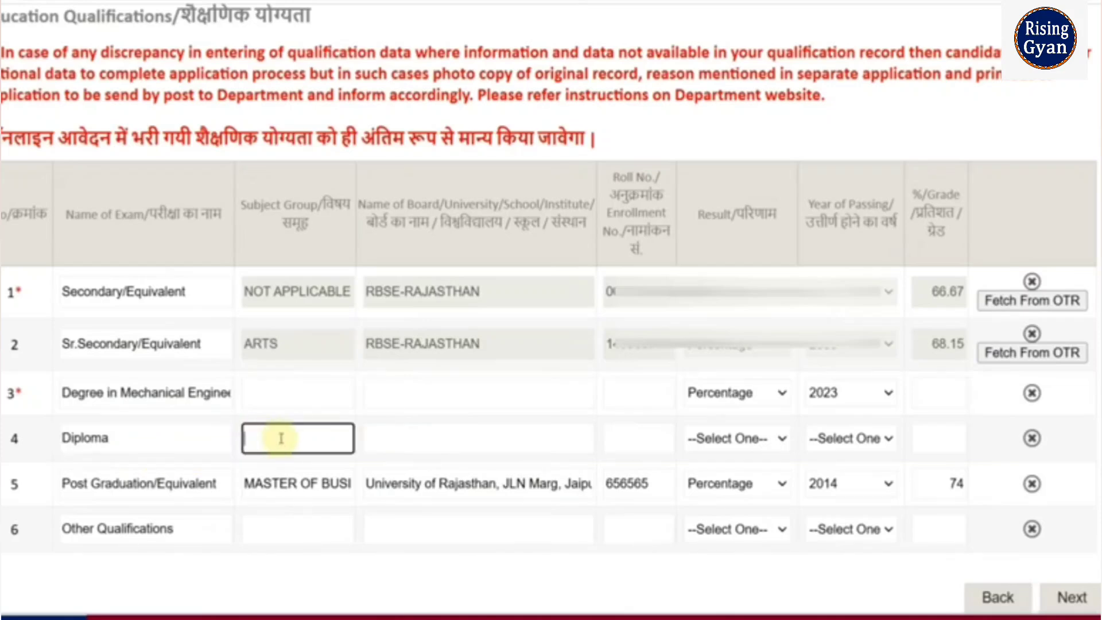
pyautogui.click(270, 394)
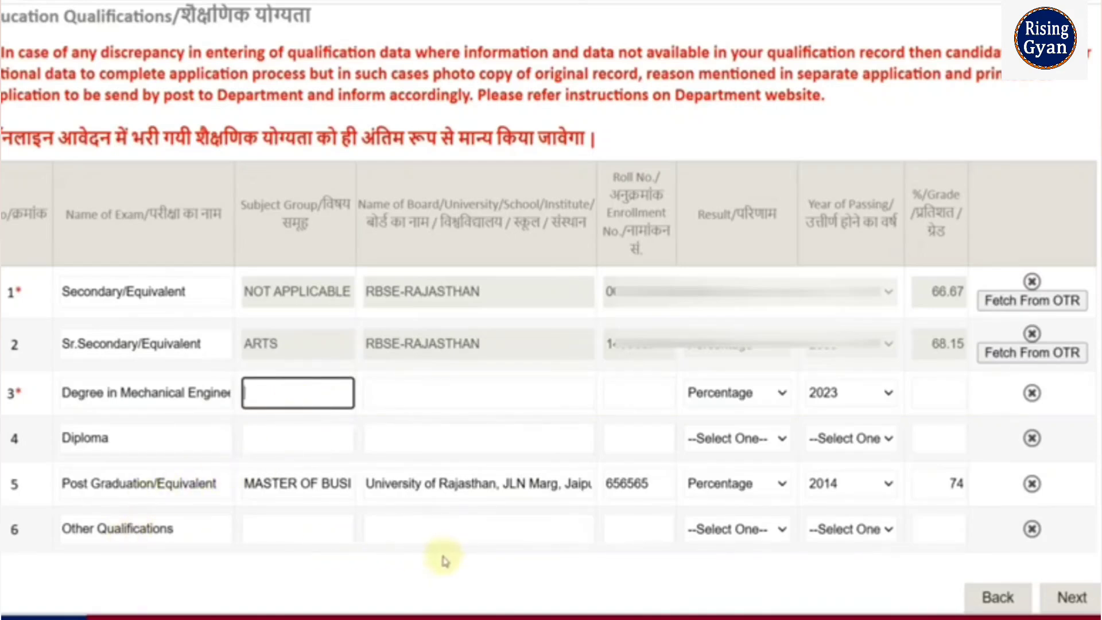
pyautogui.click(443, 558)
pyautogui.click(1050, 600)
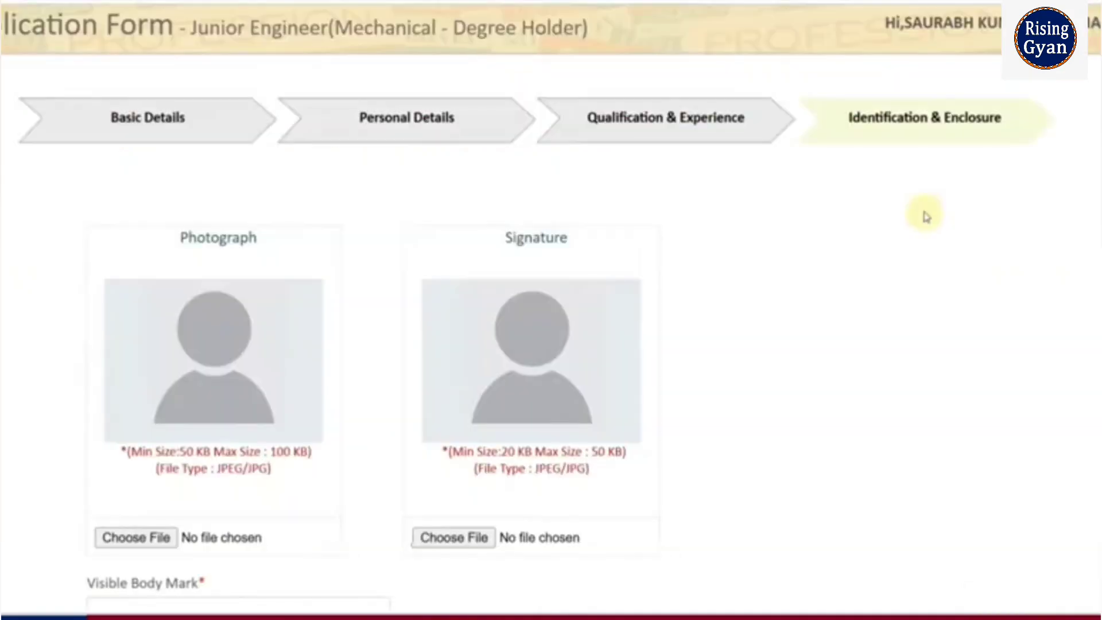
# Review the photograph and signature upload requirements, and enter NO MARK as the visible body mark.
pyautogui.scroll(-1, 697, 239)
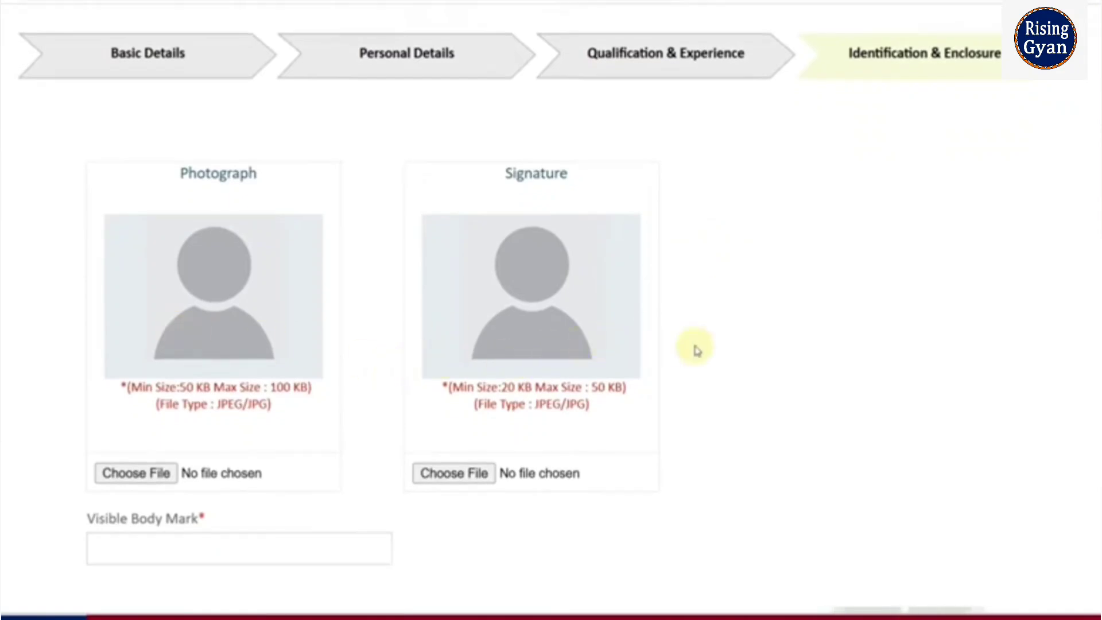
pyautogui.scroll(-1, 695, 349)
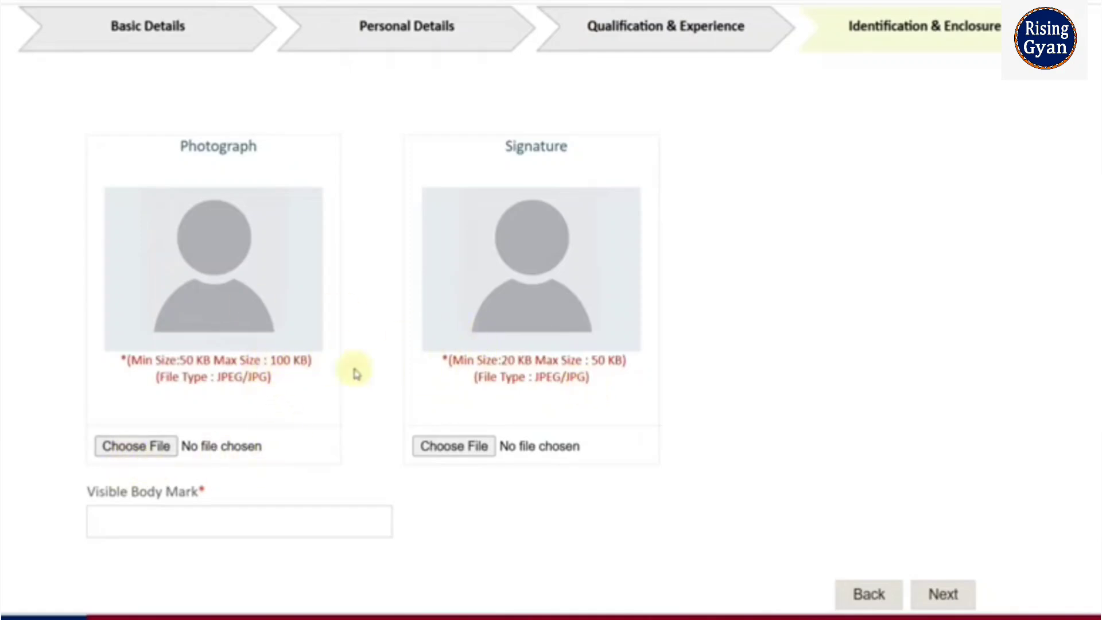
pyautogui.click(178, 518)
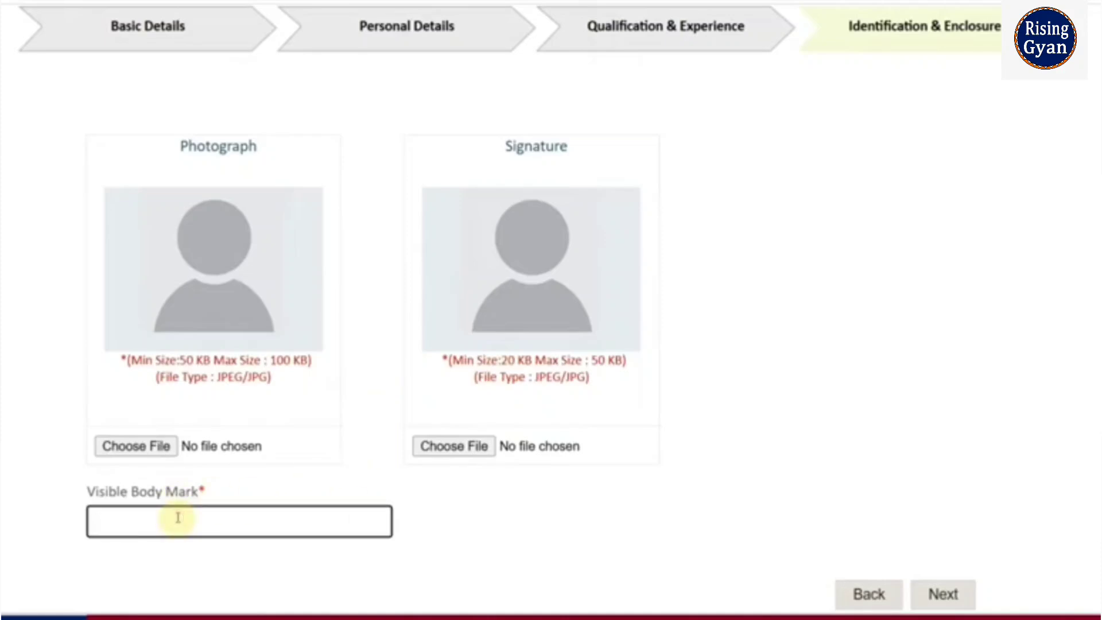
pyautogui.write('NO MARK')
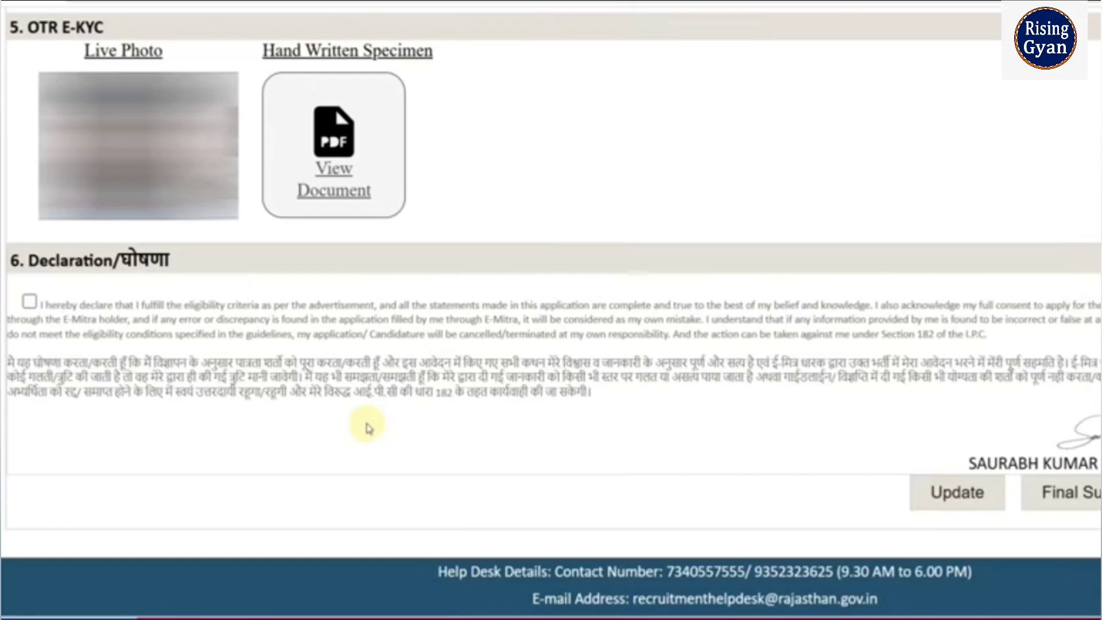
# Accept the eligibility declaration in section 6 of the application preview.
pyautogui.click(30, 302)
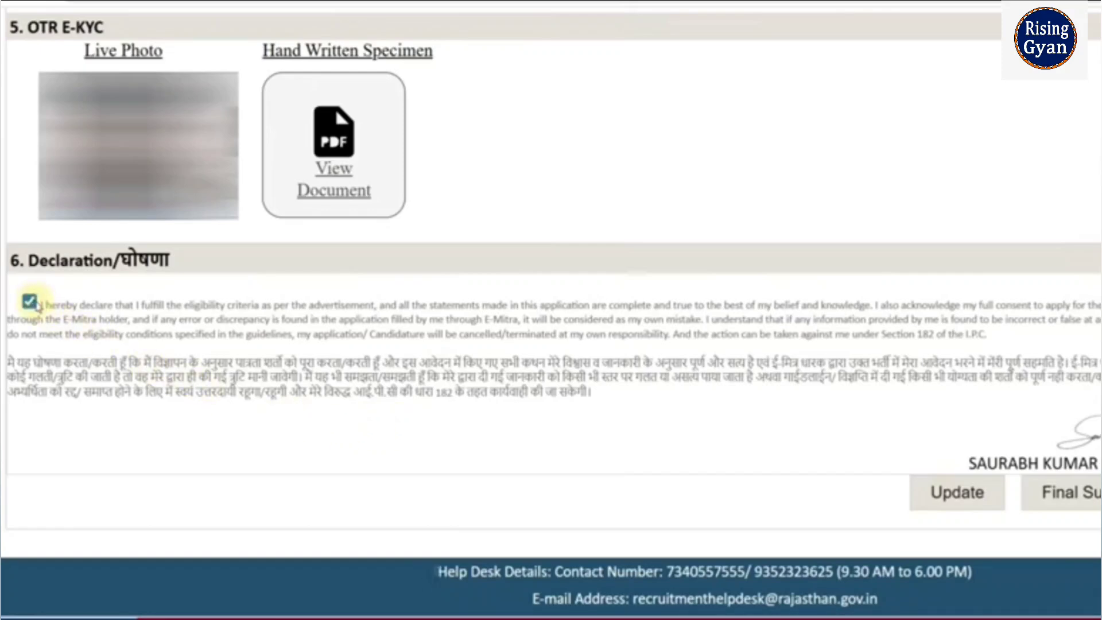